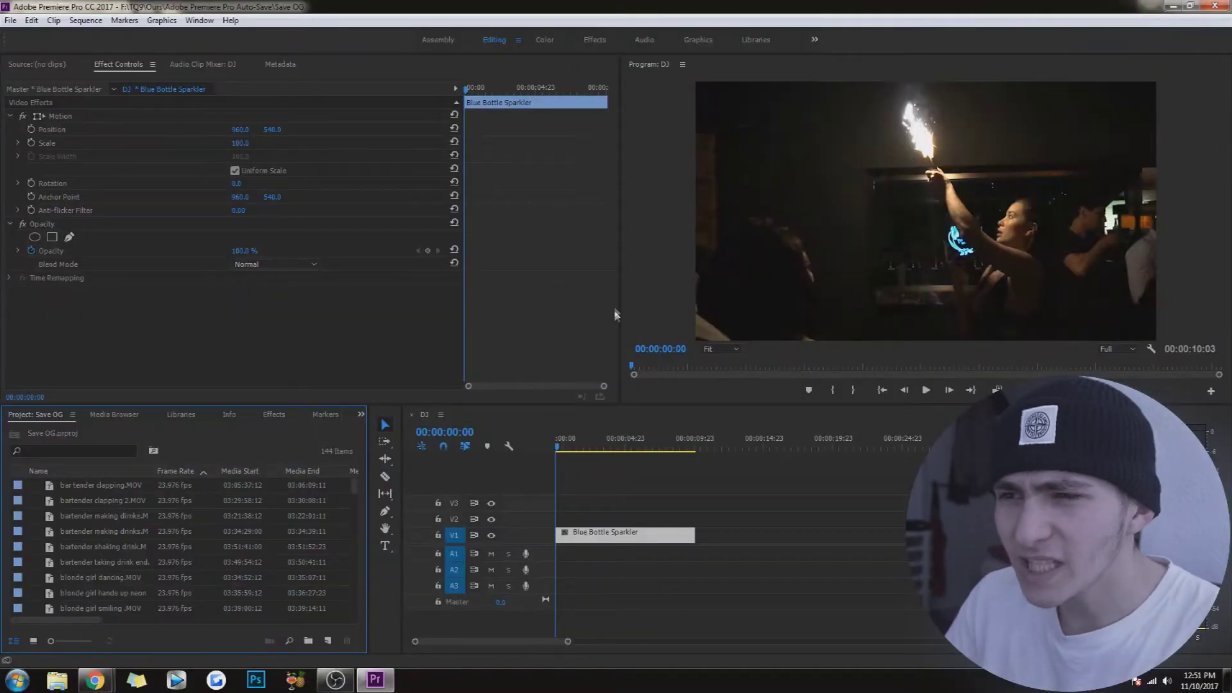
# Play the Blue Bottle Sparkler clip from its start to examine the dark footage
pyautogui.click(669, 485)
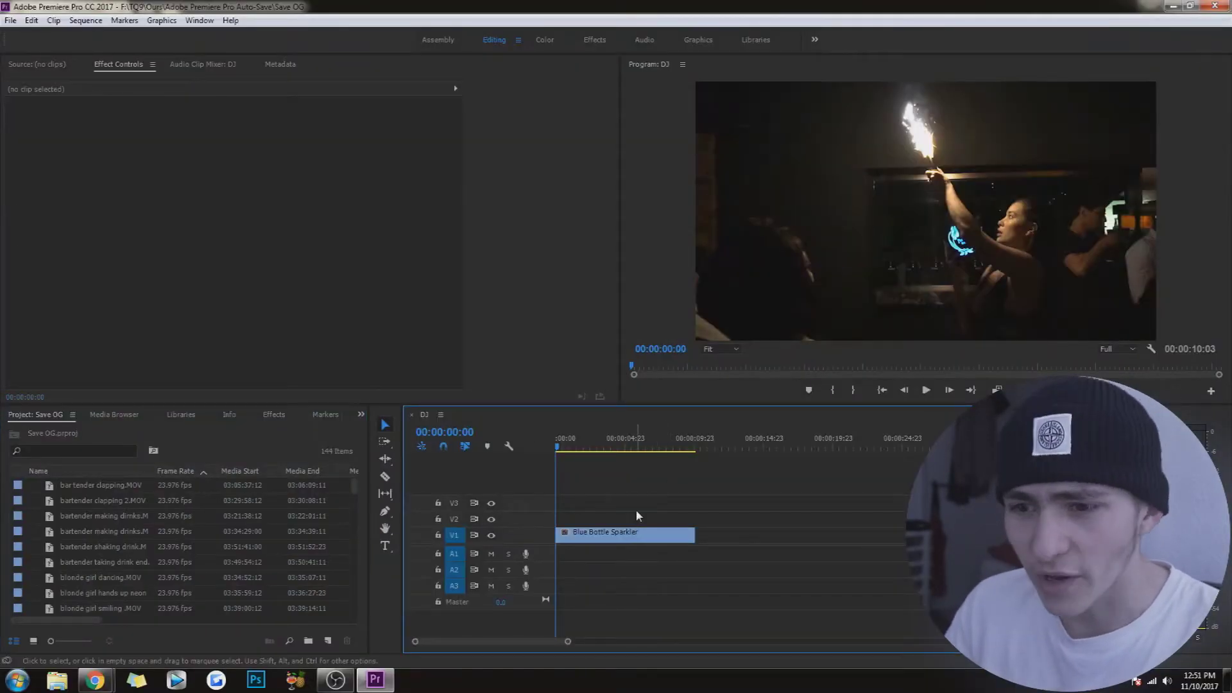
pyautogui.click(615, 538)
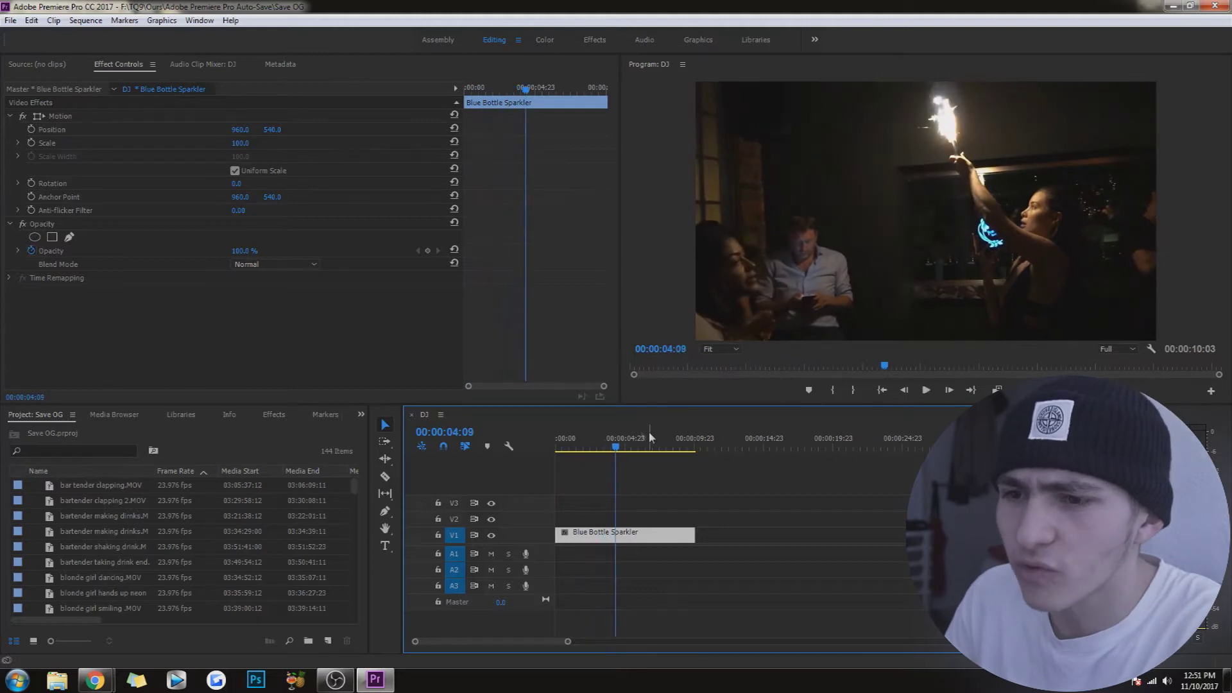
pyautogui.press('Home')
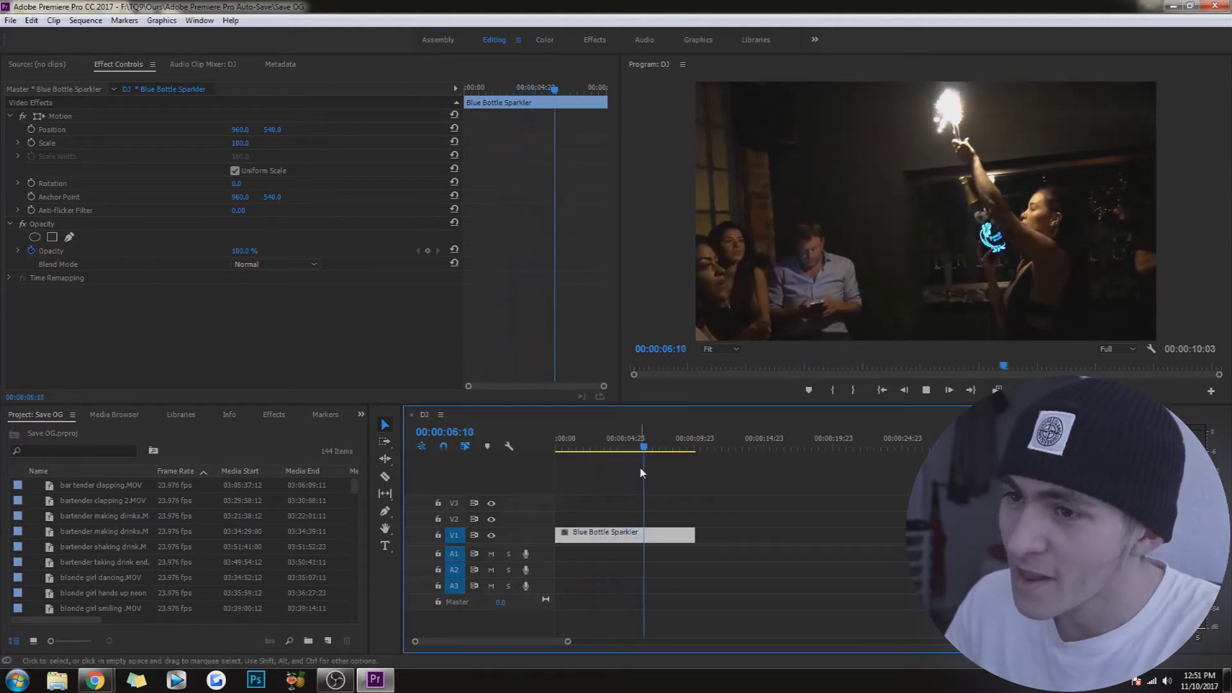
pyautogui.press('Home')
pyautogui.press('space')
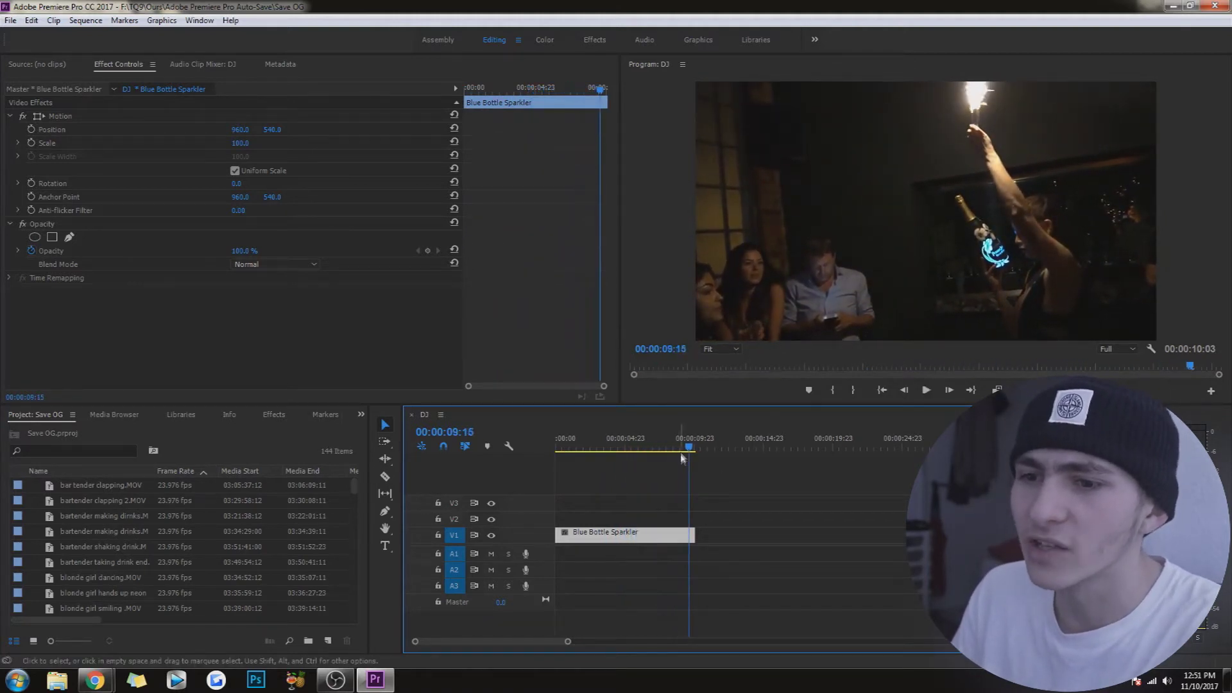
pyautogui.press('Home')
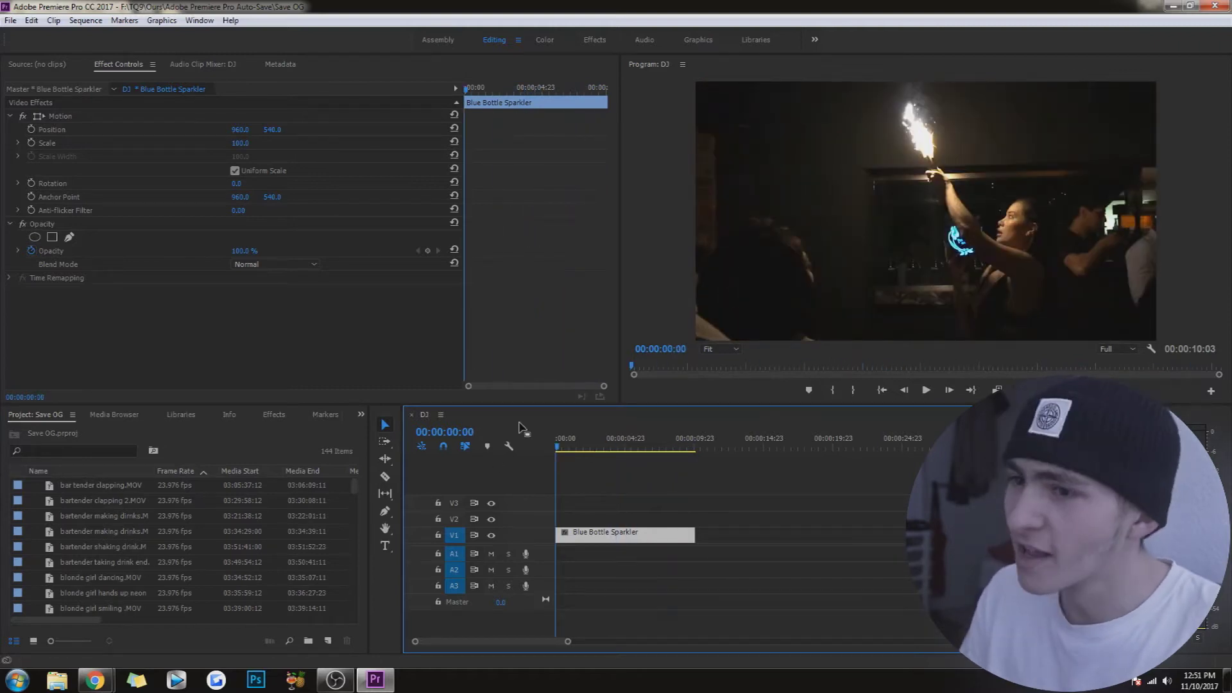
pyautogui.press('space')
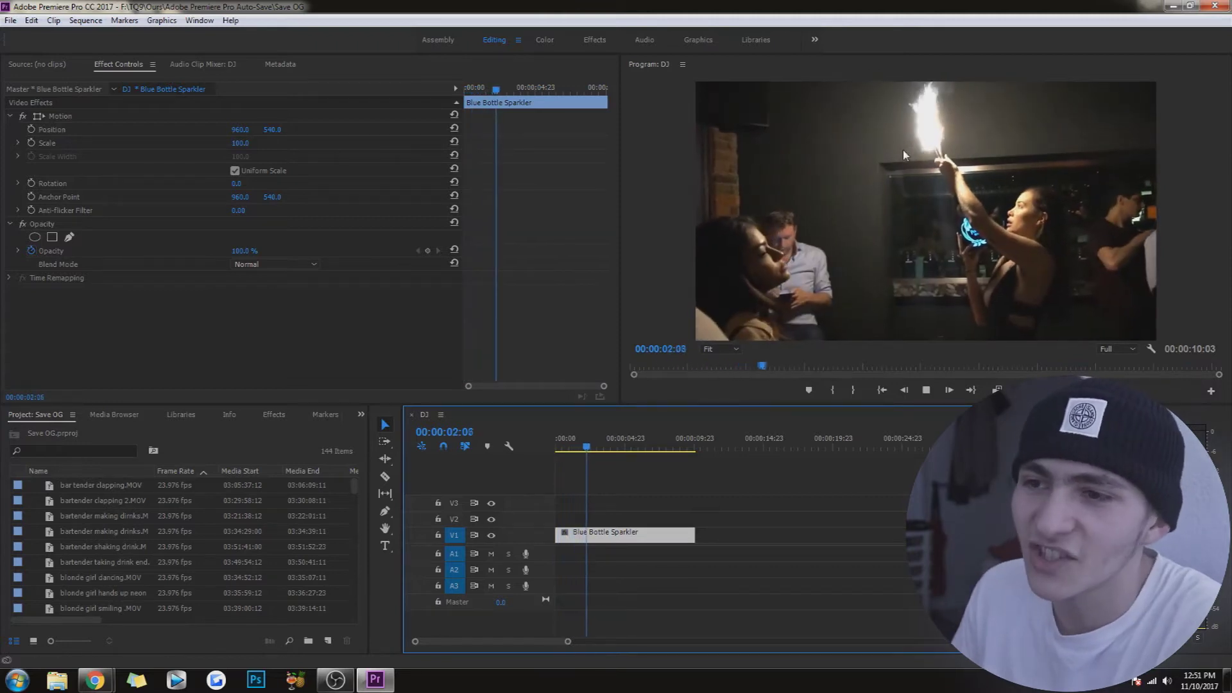
# Find the Neat Video Reduce Noise v4 effect by searching "neat" and apply it to the Blue Bottle Sparkler clip
pyautogui.click(740, 498)
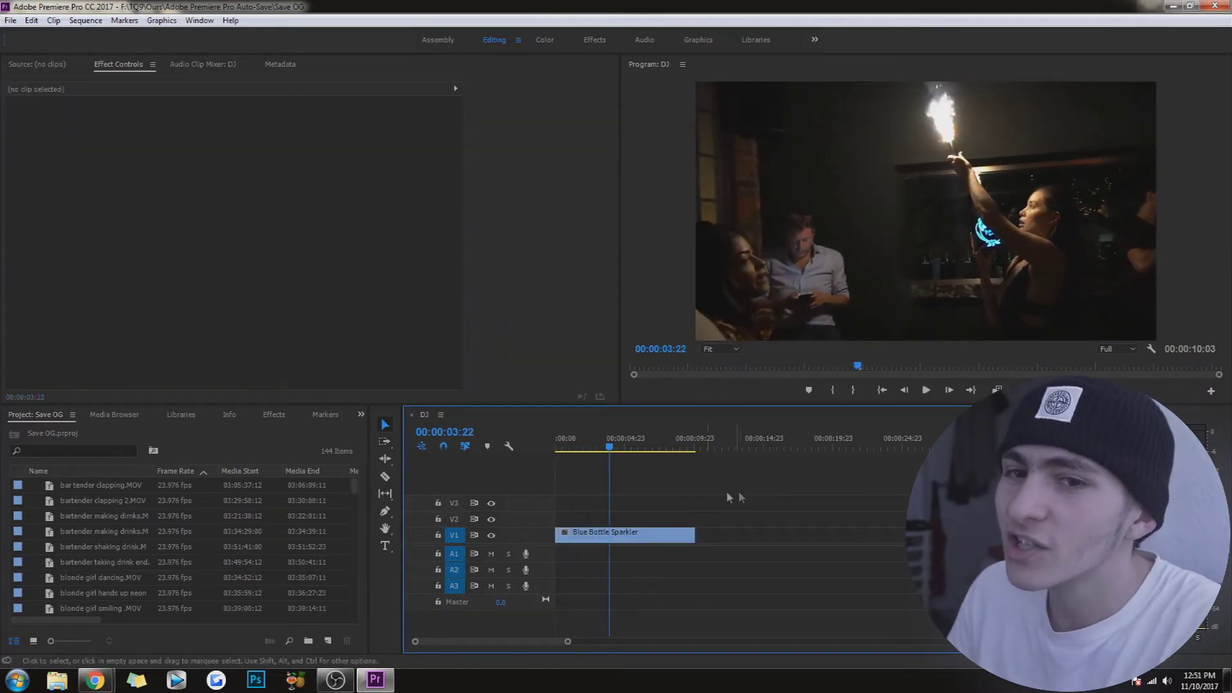
pyautogui.click(631, 539)
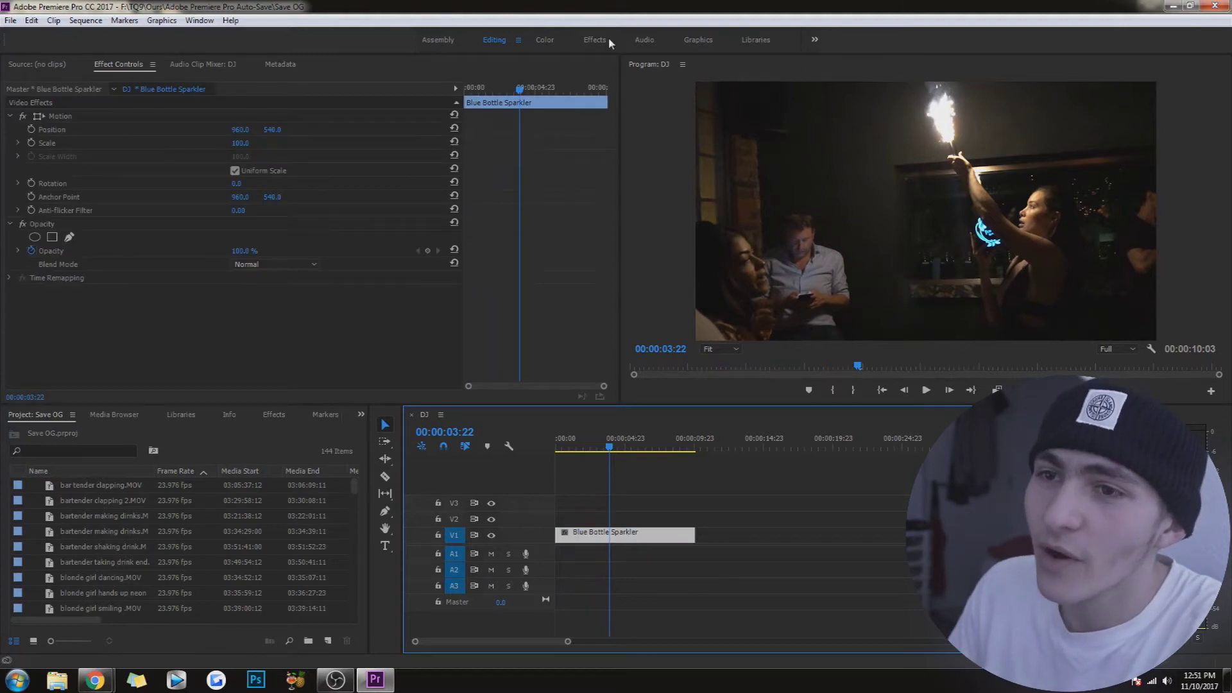
pyautogui.click(597, 40)
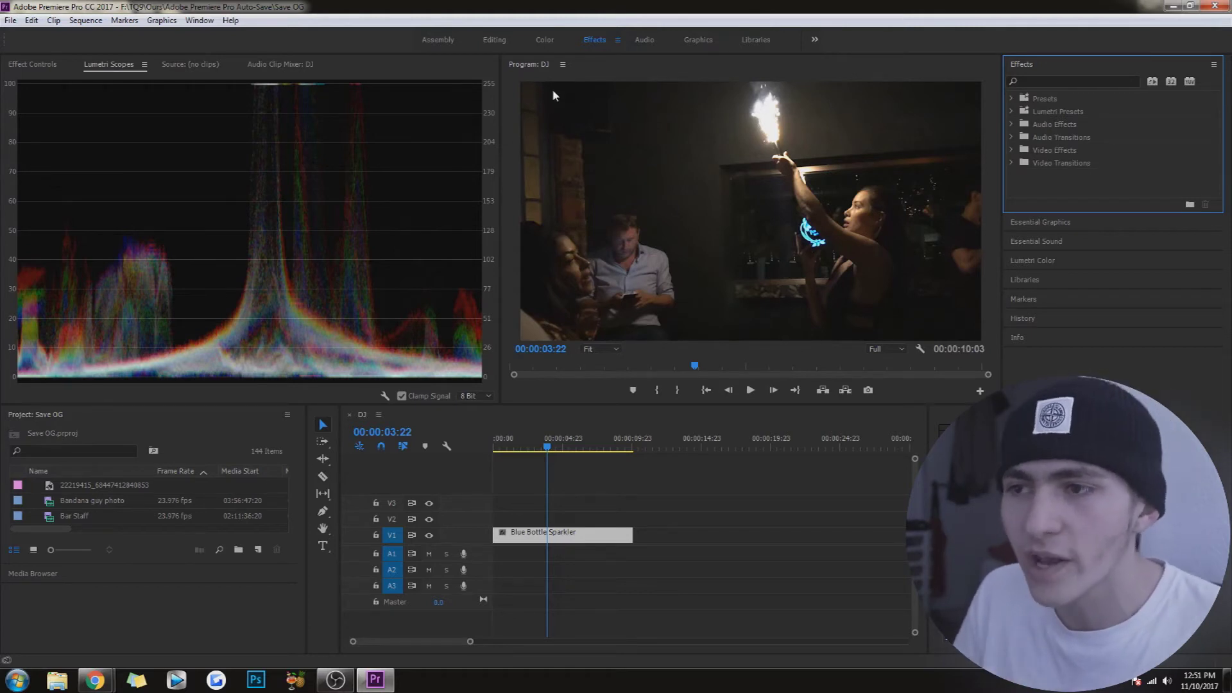
pyautogui.click(1068, 81)
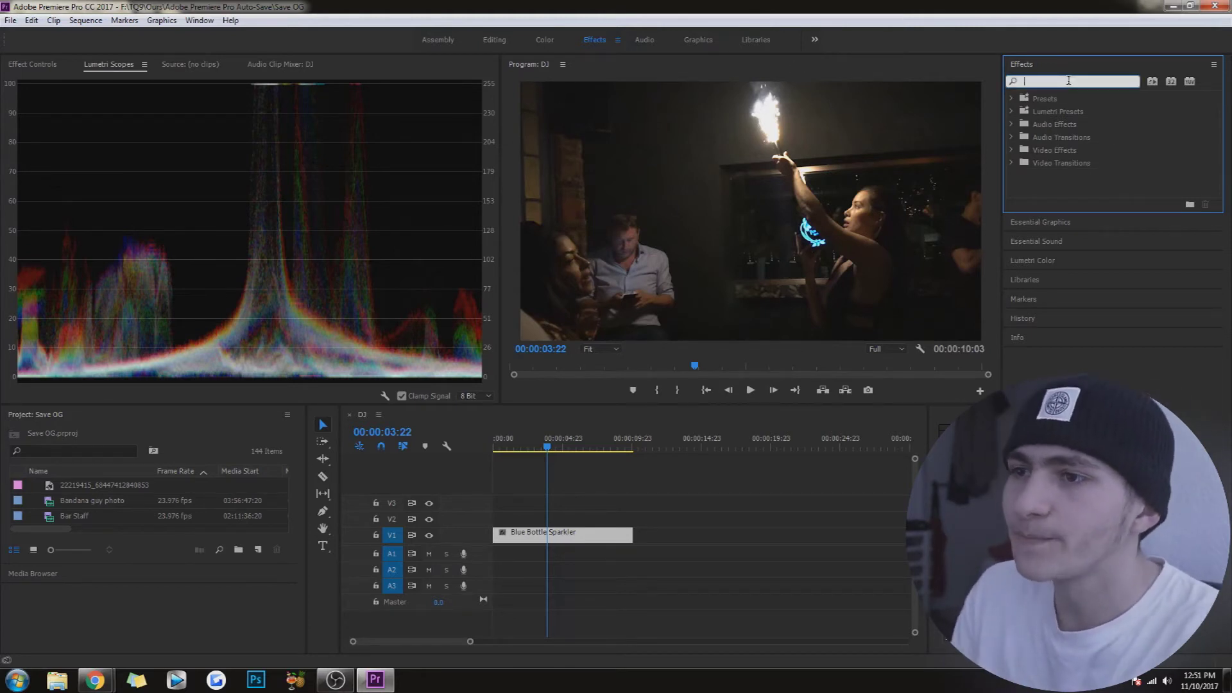
pyautogui.write('neat')
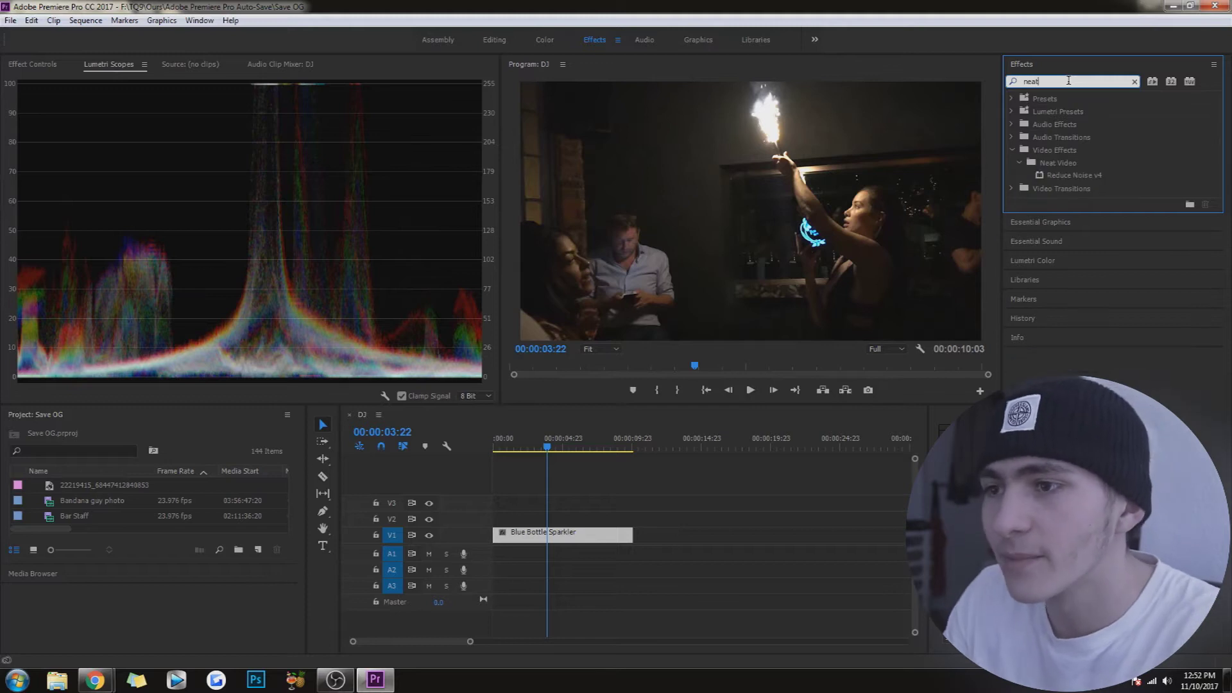
pyautogui.click(1086, 182)
pyautogui.click(1094, 175)
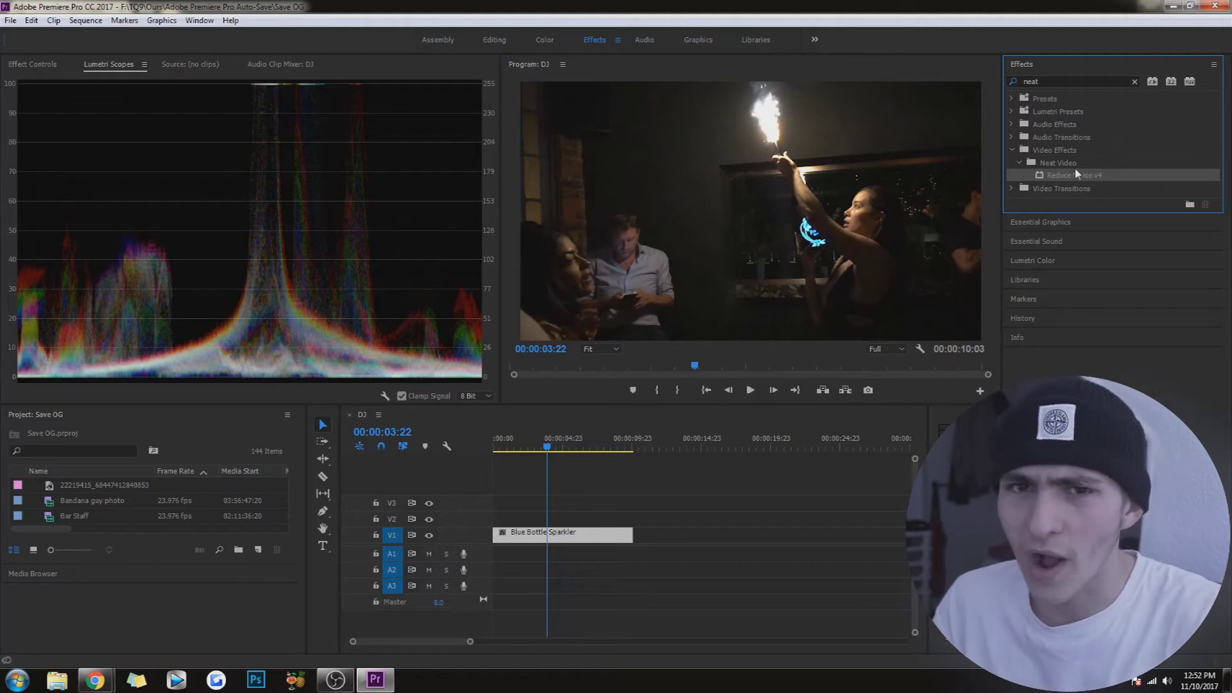
pyautogui.moveTo(1075, 169); pyautogui.dragTo(568, 538)
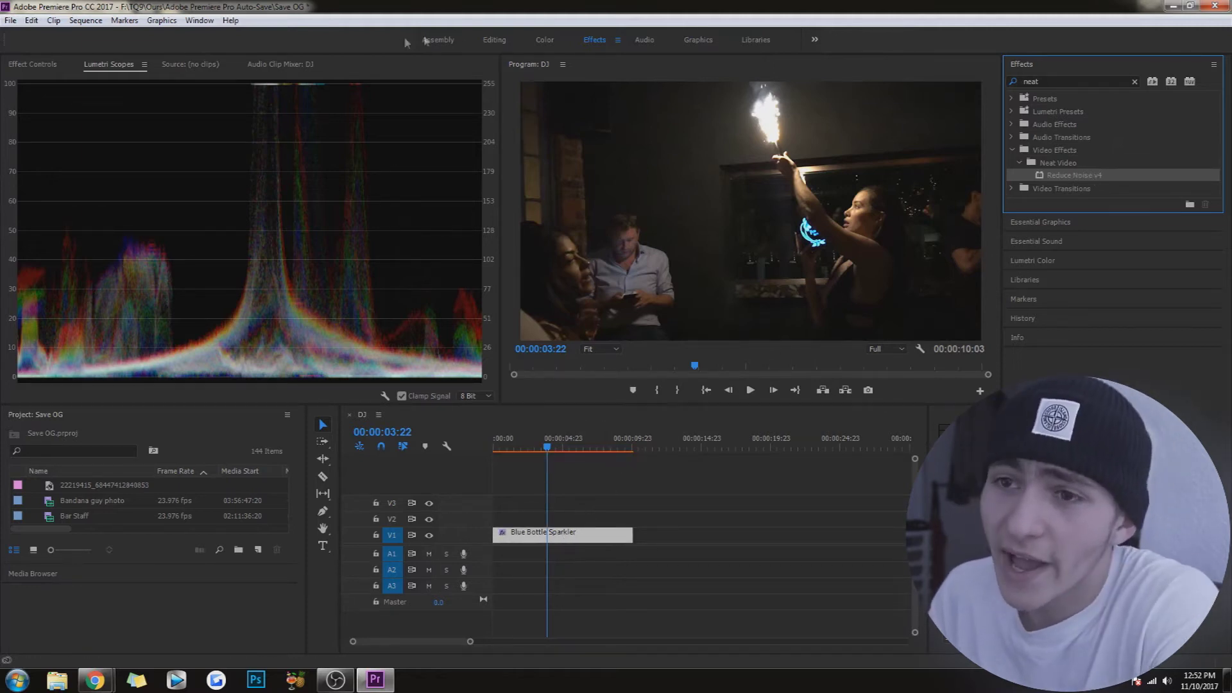
# Return to the Editing workspace and open the setup window of the clip's Reduce Noise v4 effect
pyautogui.click(549, 44)
pyautogui.click(503, 42)
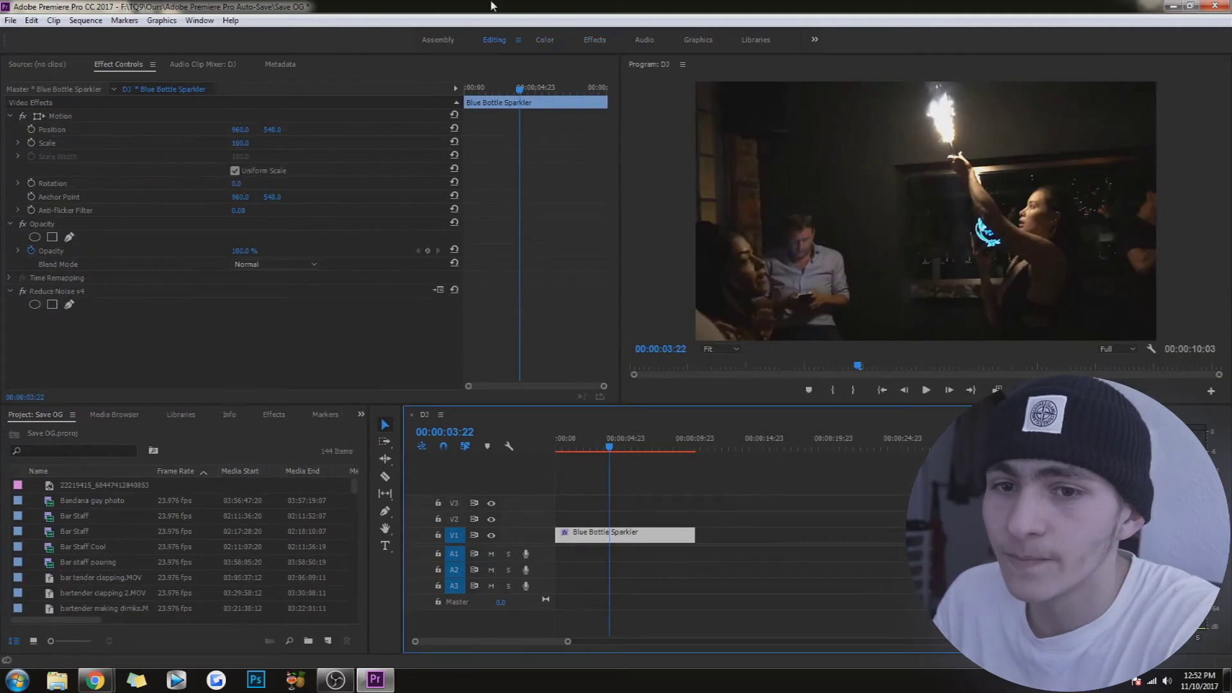
pyautogui.click(89, 291)
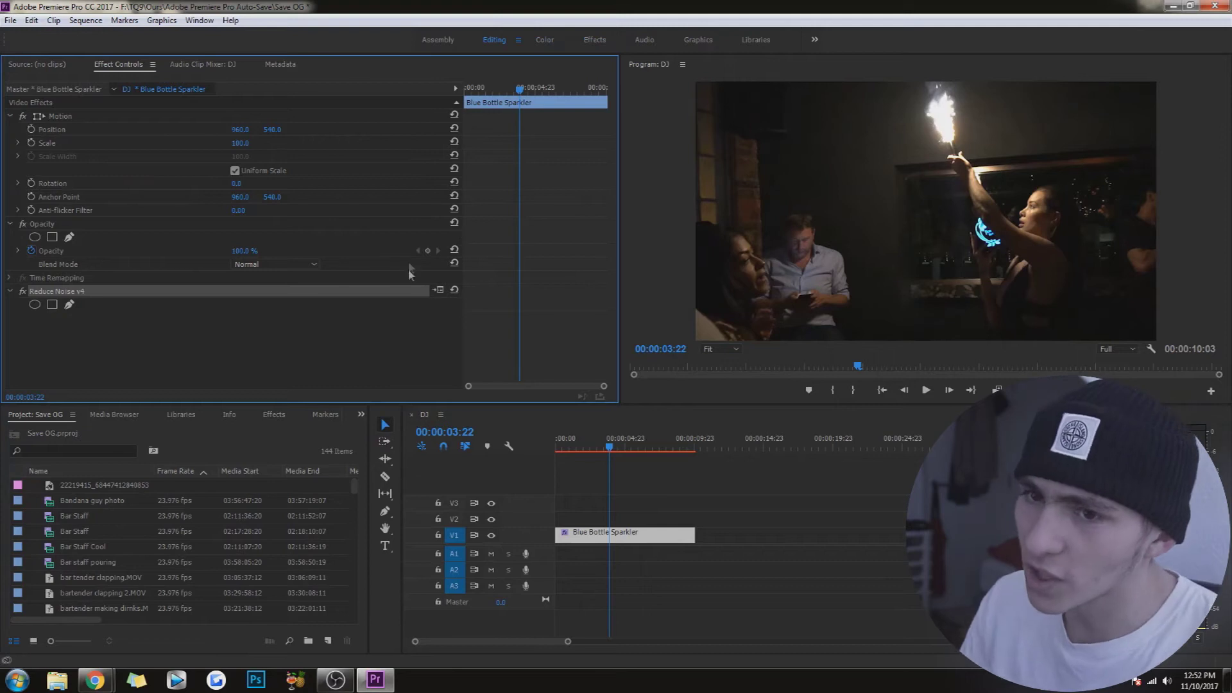
pyautogui.click(439, 290)
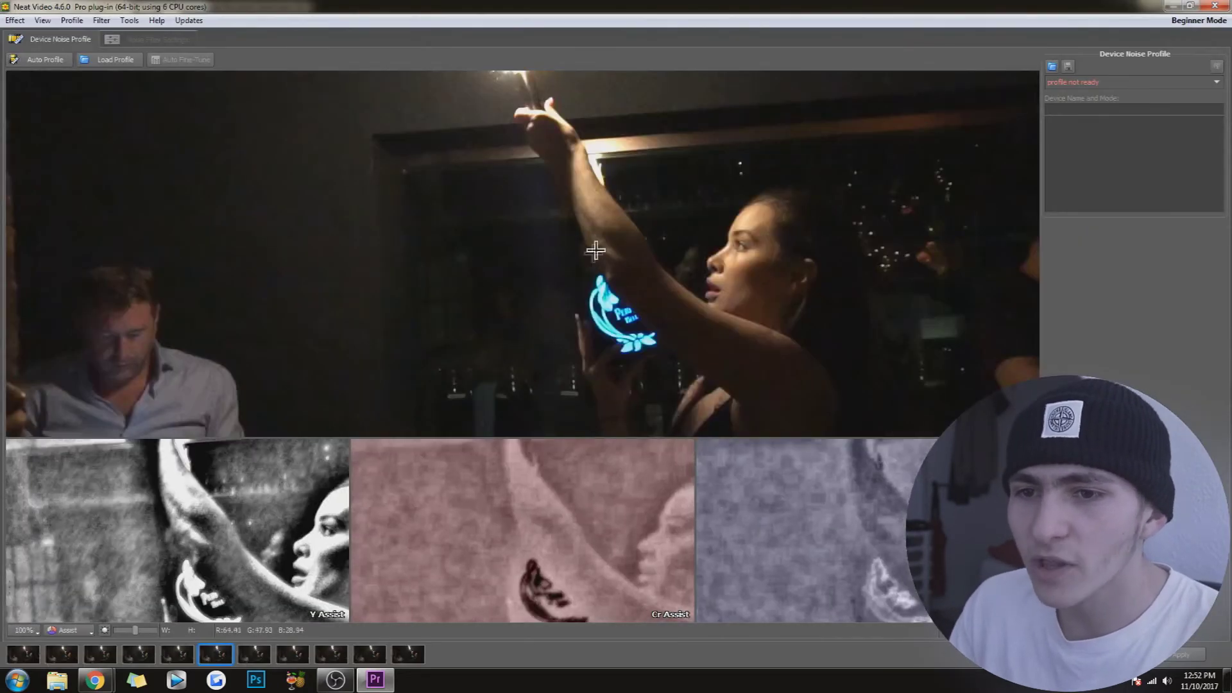
# Examine the noise in the unfiltered frame, comparing the dark wall near the sparkler at close range with the whole picture
pyautogui.scroll(-1, 596, 251)
pyautogui.scroll(-1, 506, 283)
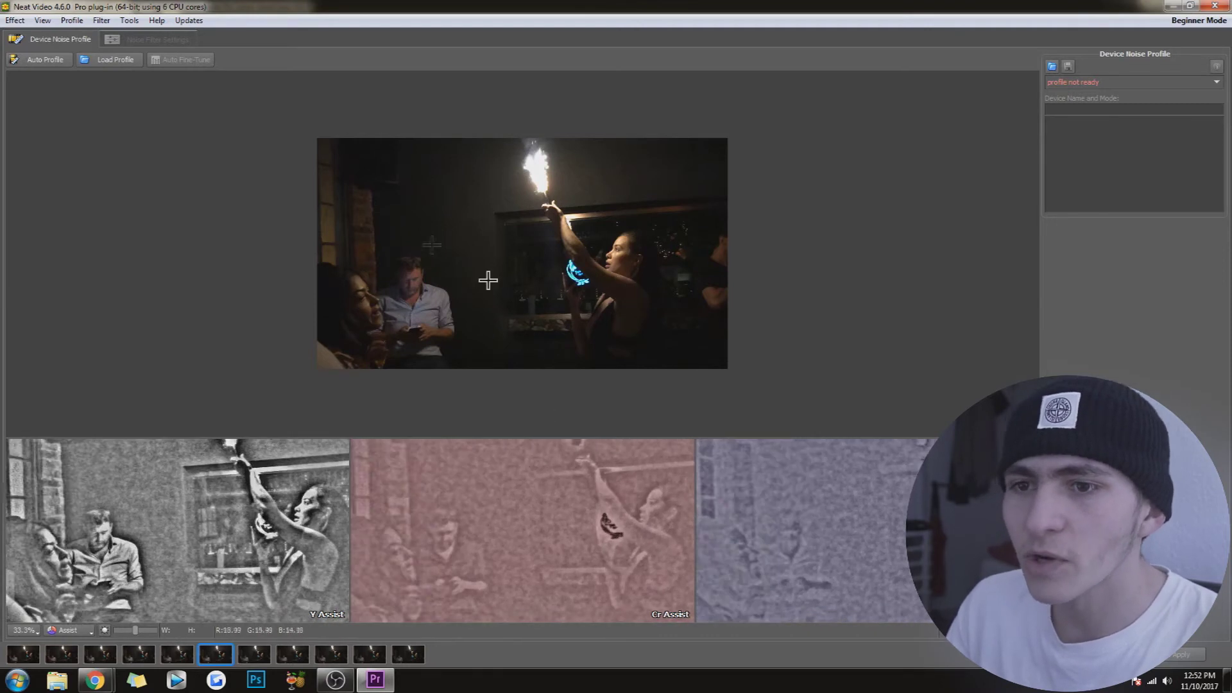
pyautogui.scroll(1, 455, 237)
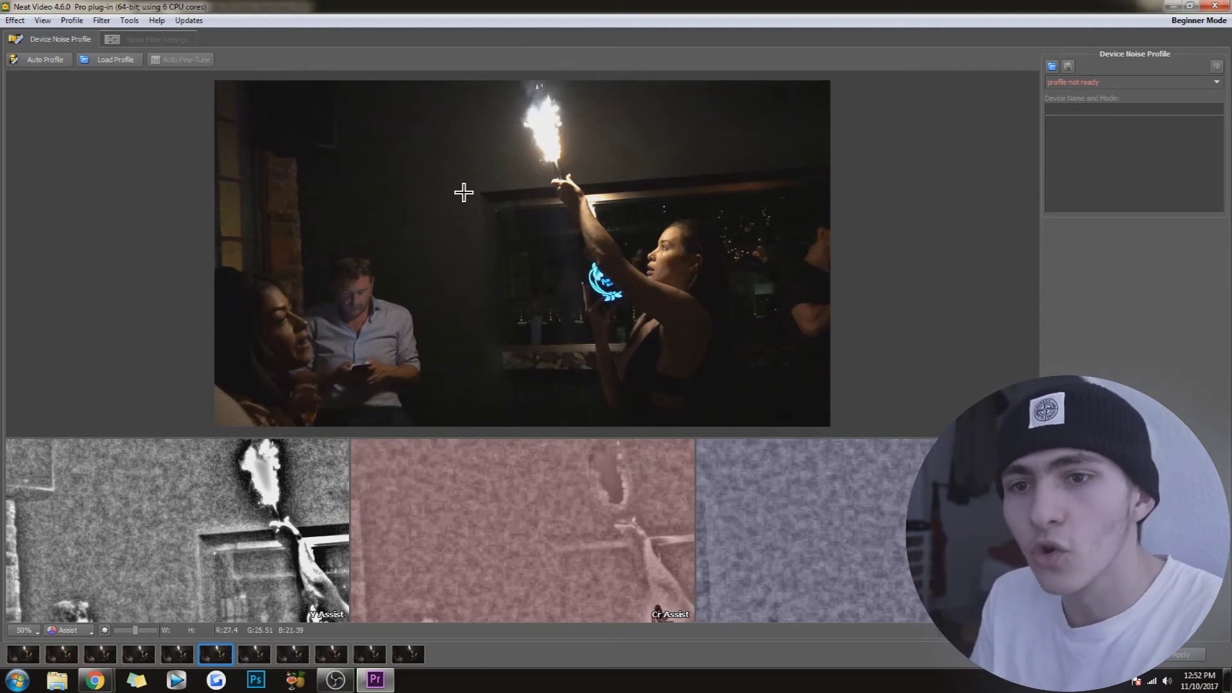
pyautogui.scroll(5, 464, 192)
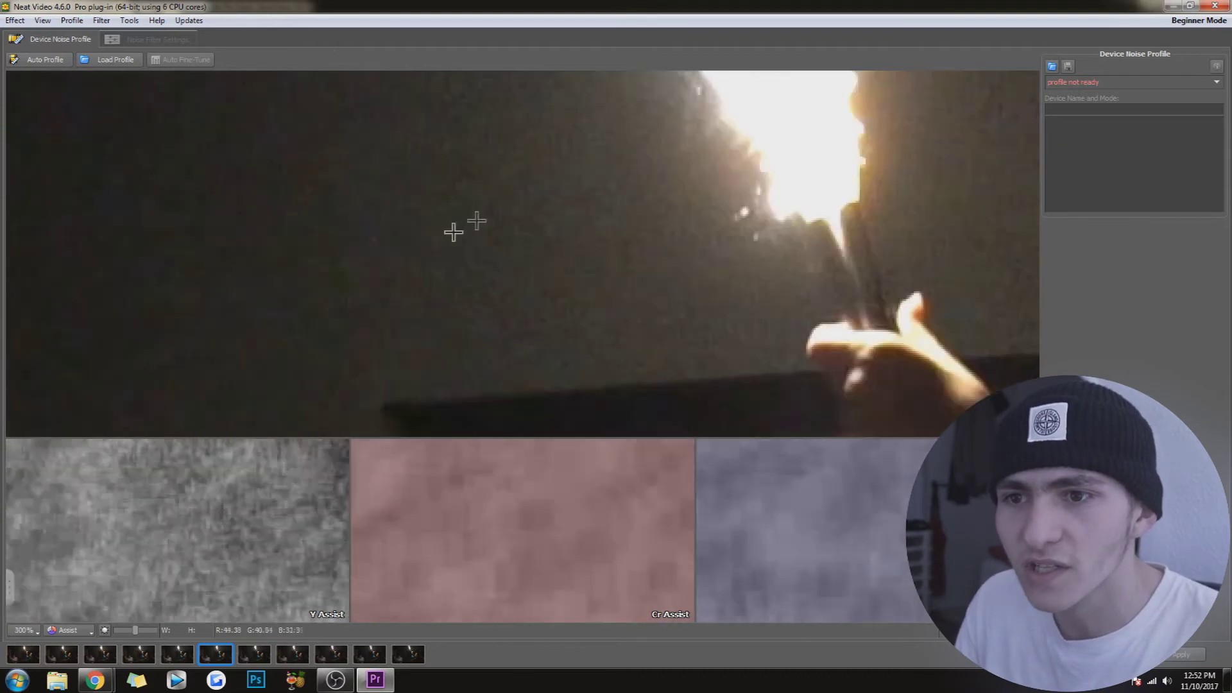
pyautogui.scroll(-3, 504, 204)
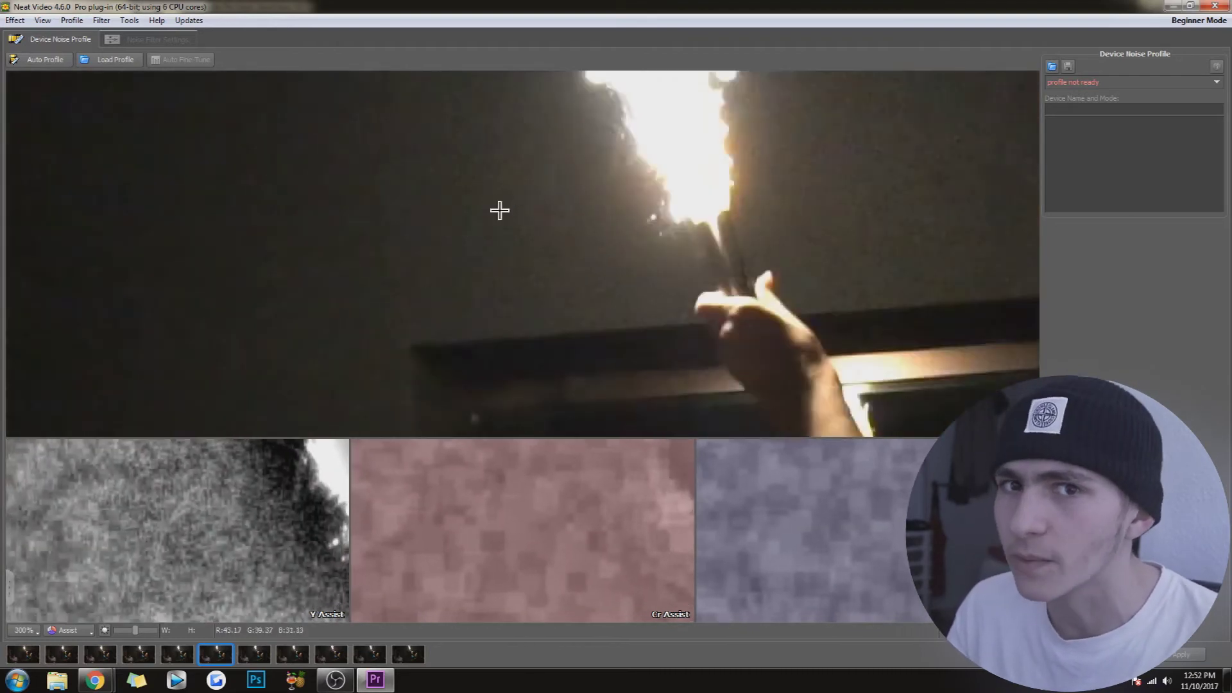
pyautogui.scroll(-2, 475, 218)
pyautogui.scroll(2, 470, 220)
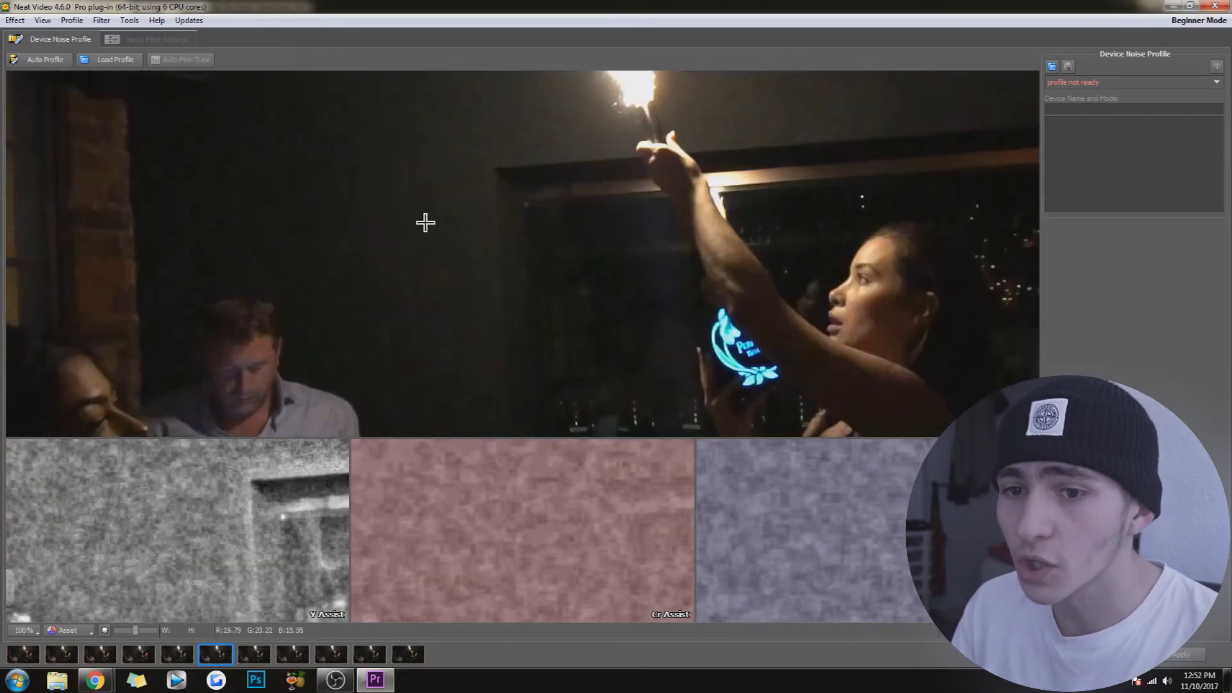
pyautogui.scroll(-1, 425, 224)
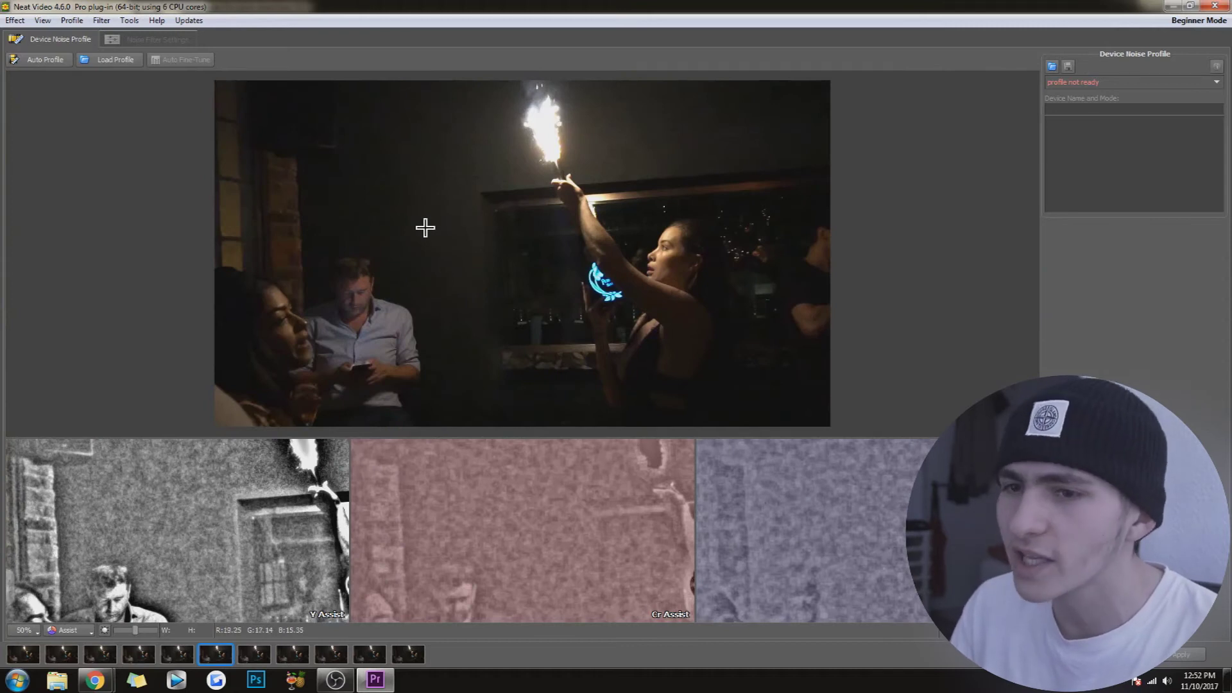
pyautogui.scroll(-1, 426, 212)
pyautogui.scroll(1, 425, 210)
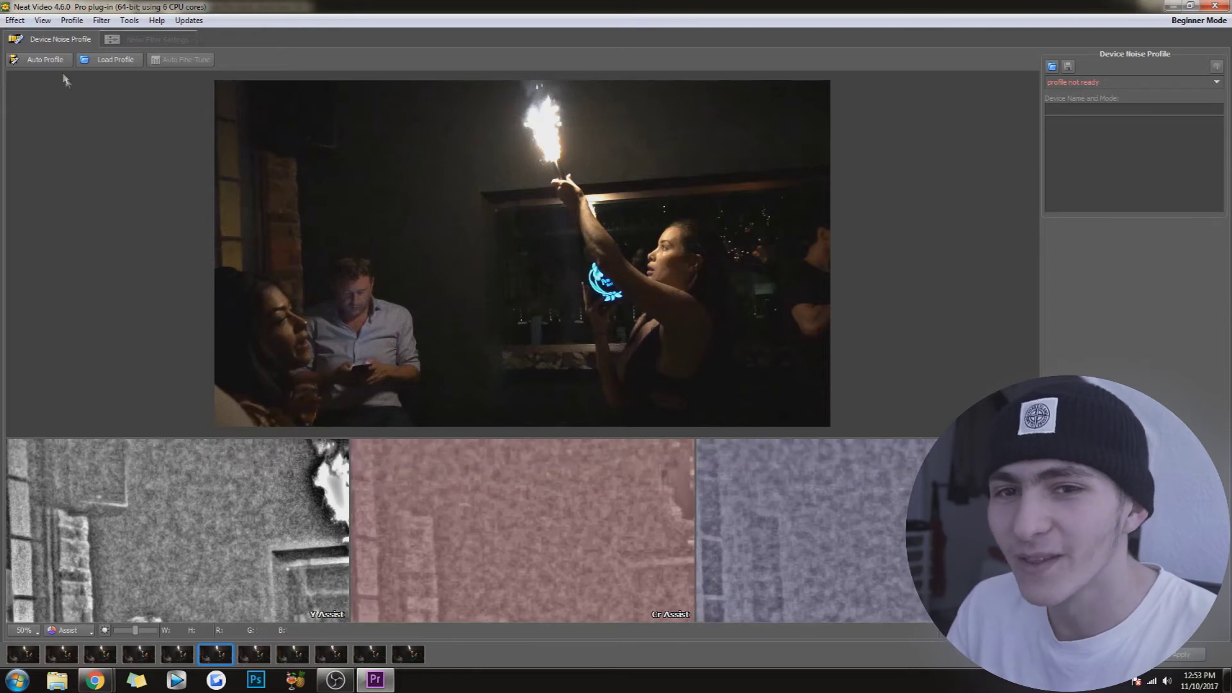
# Build an automatic device noise profile and check its sample area across the neighbouring frames
pyautogui.click(45, 60)
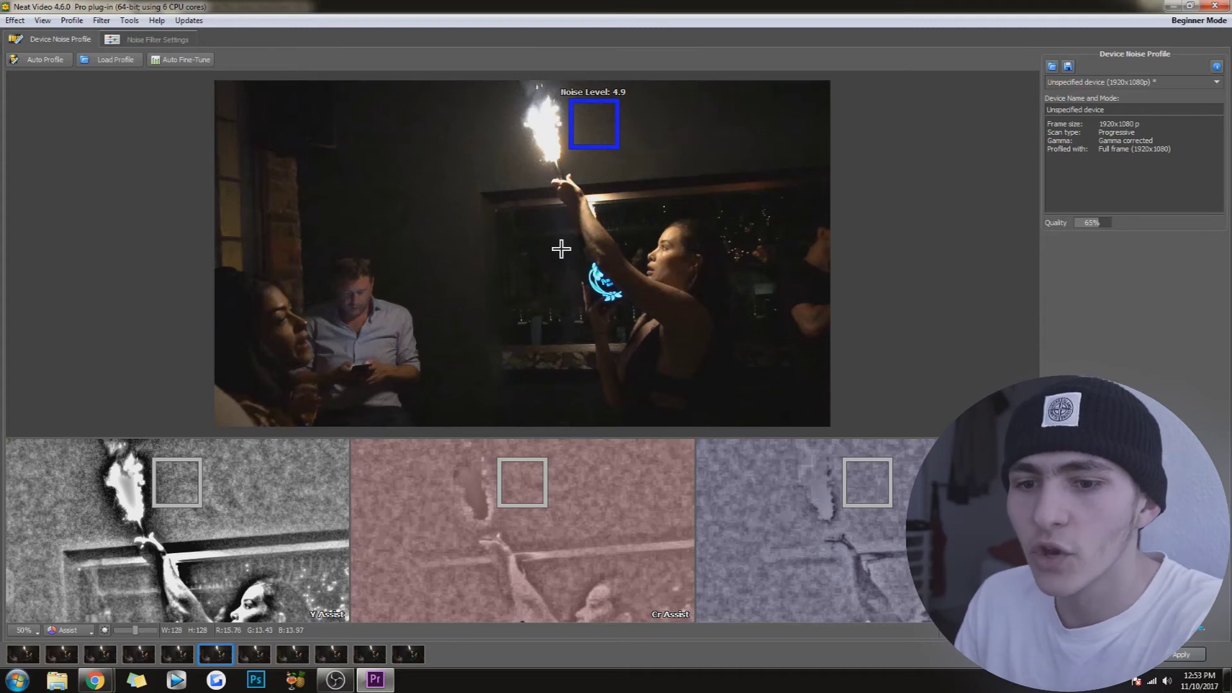
pyautogui.click(265, 653)
pyautogui.click(172, 658)
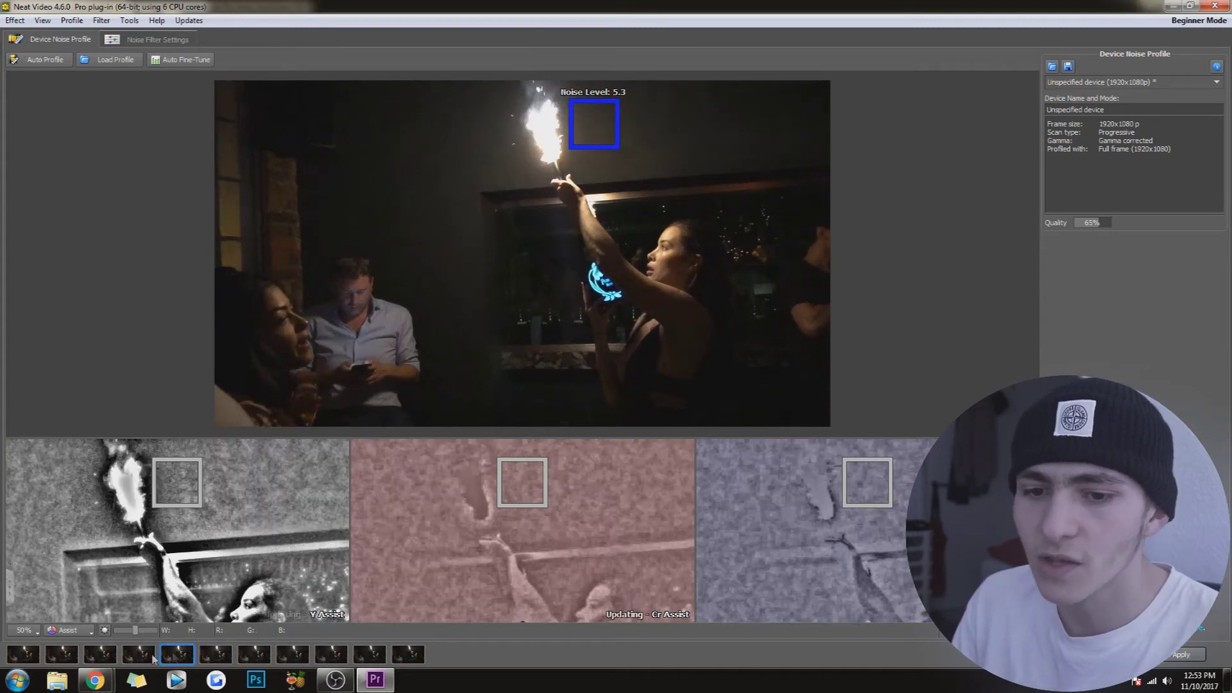
pyautogui.click(134, 658)
pyautogui.click(95, 658)
pyautogui.click(138, 654)
pyautogui.click(254, 655)
pyautogui.click(225, 656)
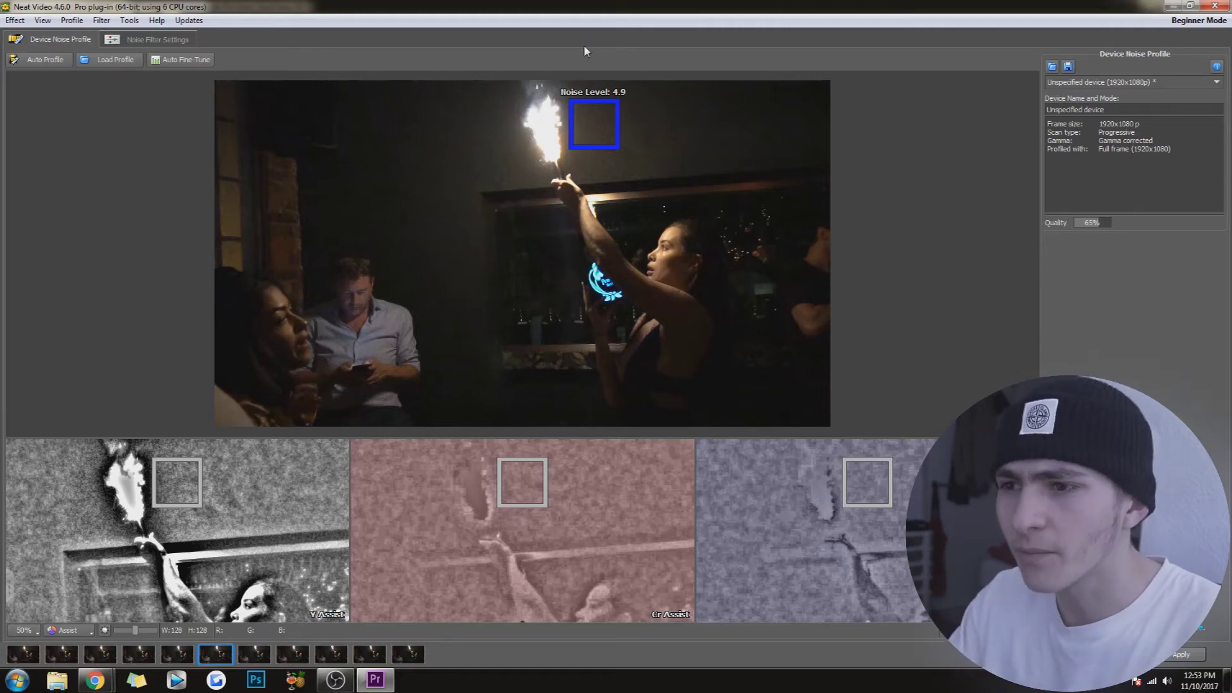
# Open the noise filter settings and compare the original frame with the filtered preview
pyautogui.click(165, 40)
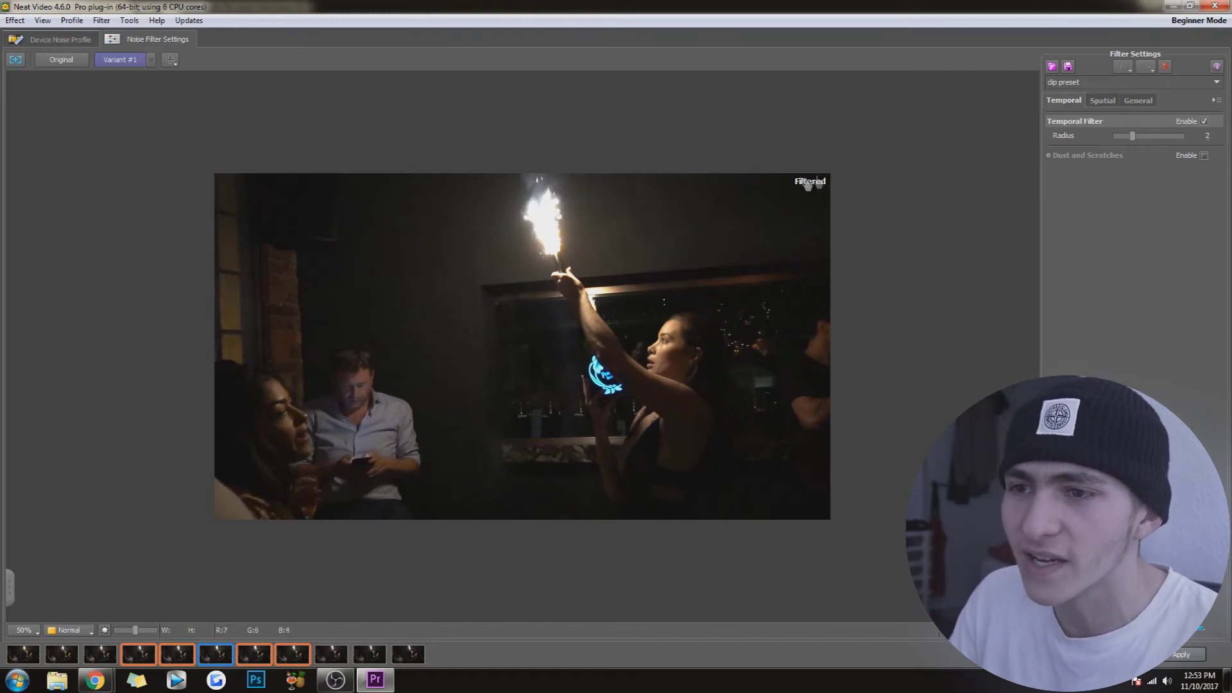
pyautogui.click(802, 199)
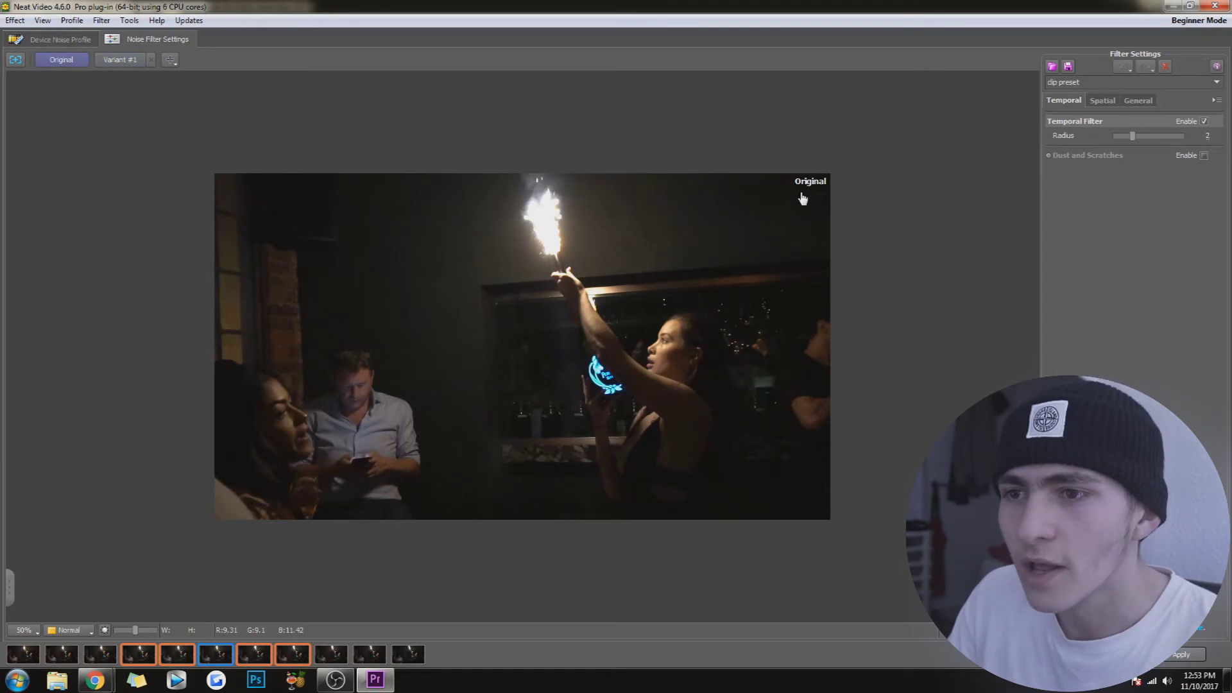
pyautogui.scroll(2, 584, 242)
pyautogui.click(803, 411)
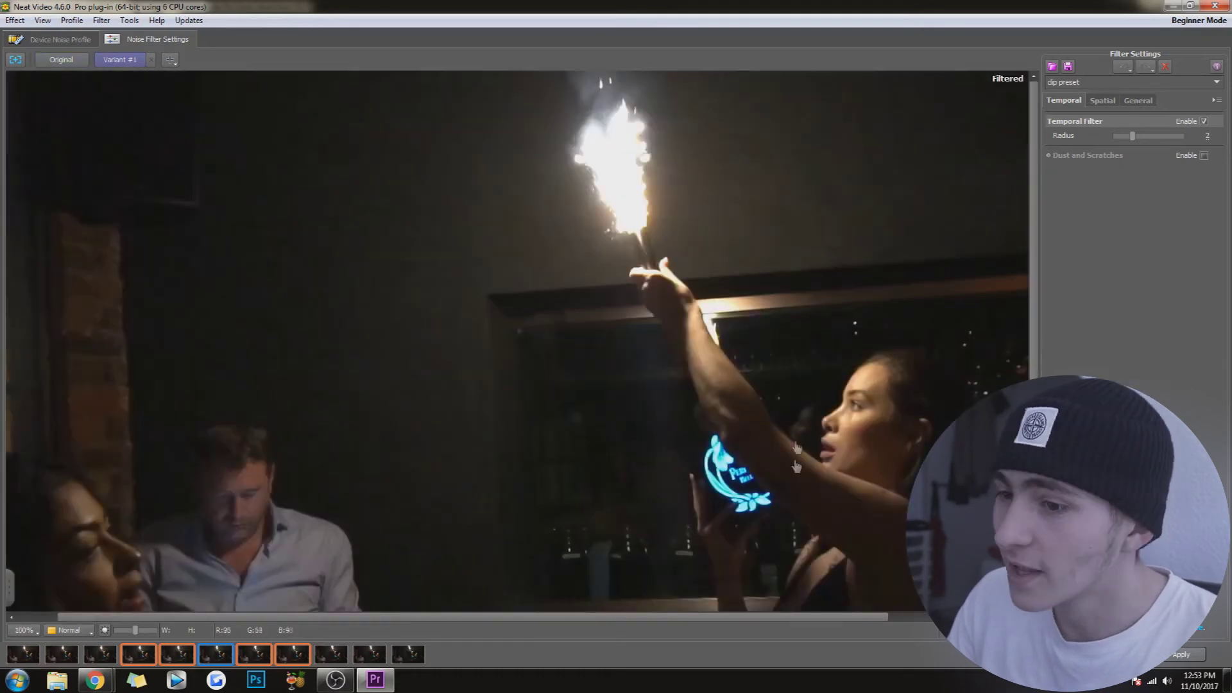
# Compare the original and filtered versions at 200% around the woman's face and raised arm
pyautogui.scroll(1, 913, 462)
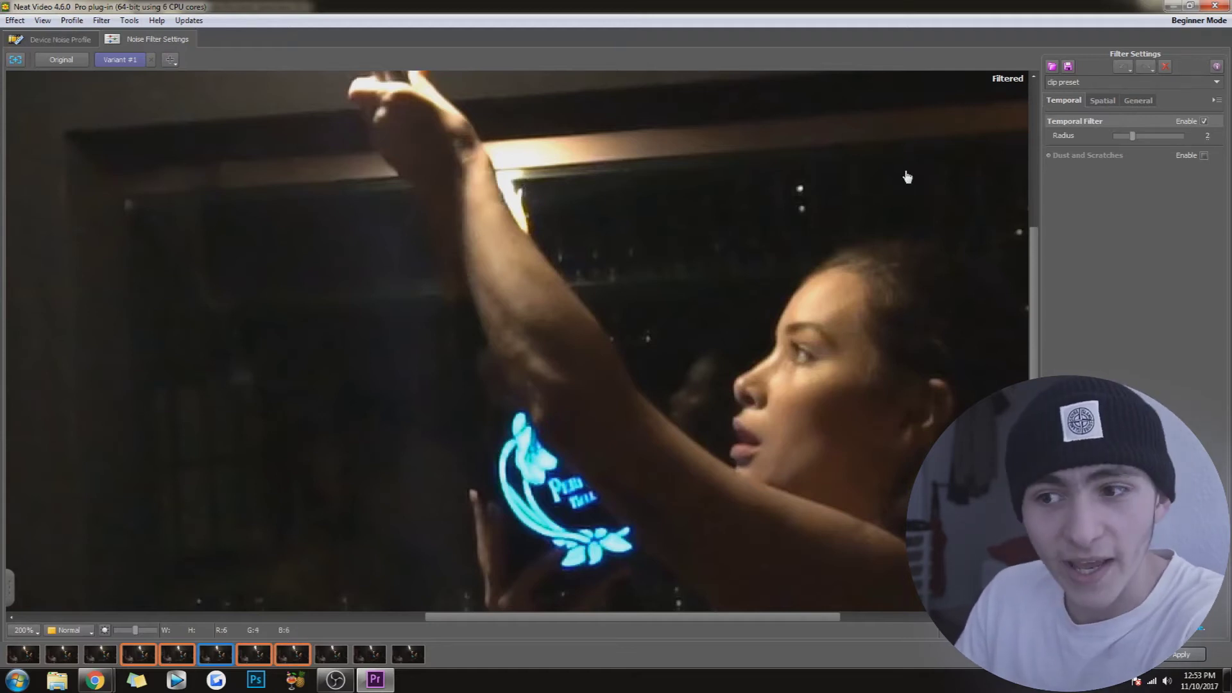
pyautogui.scroll(-1, 906, 178)
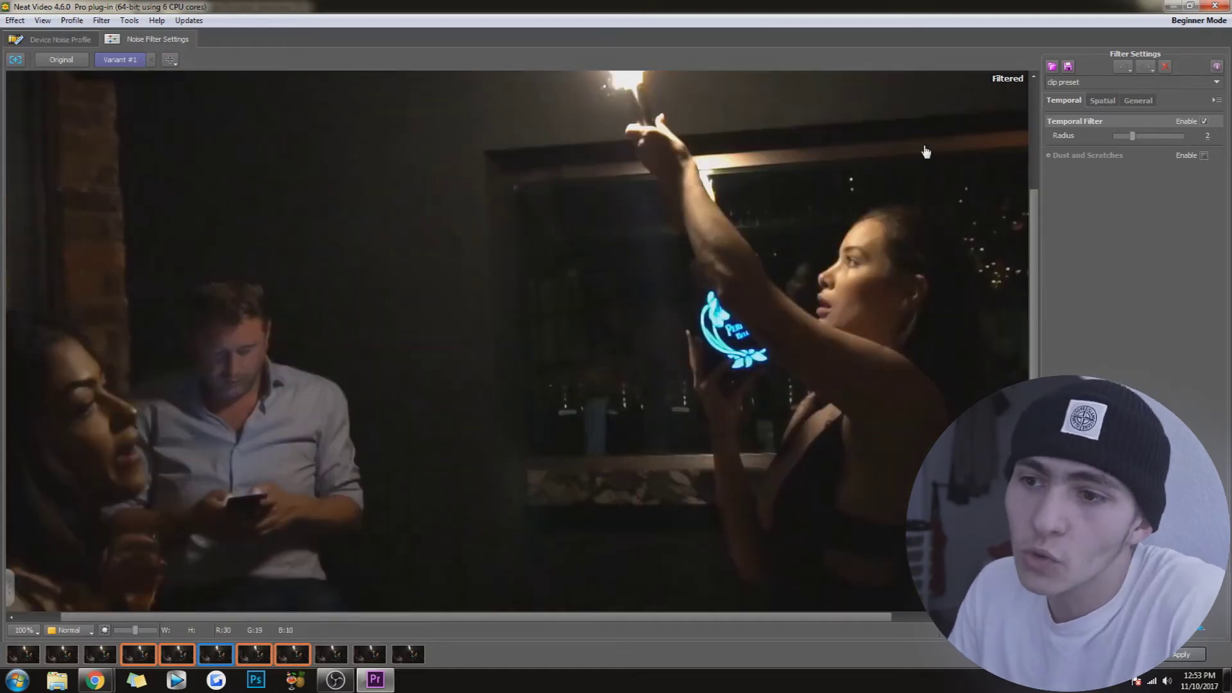
pyautogui.scroll(1, 926, 152)
pyautogui.click(874, 175)
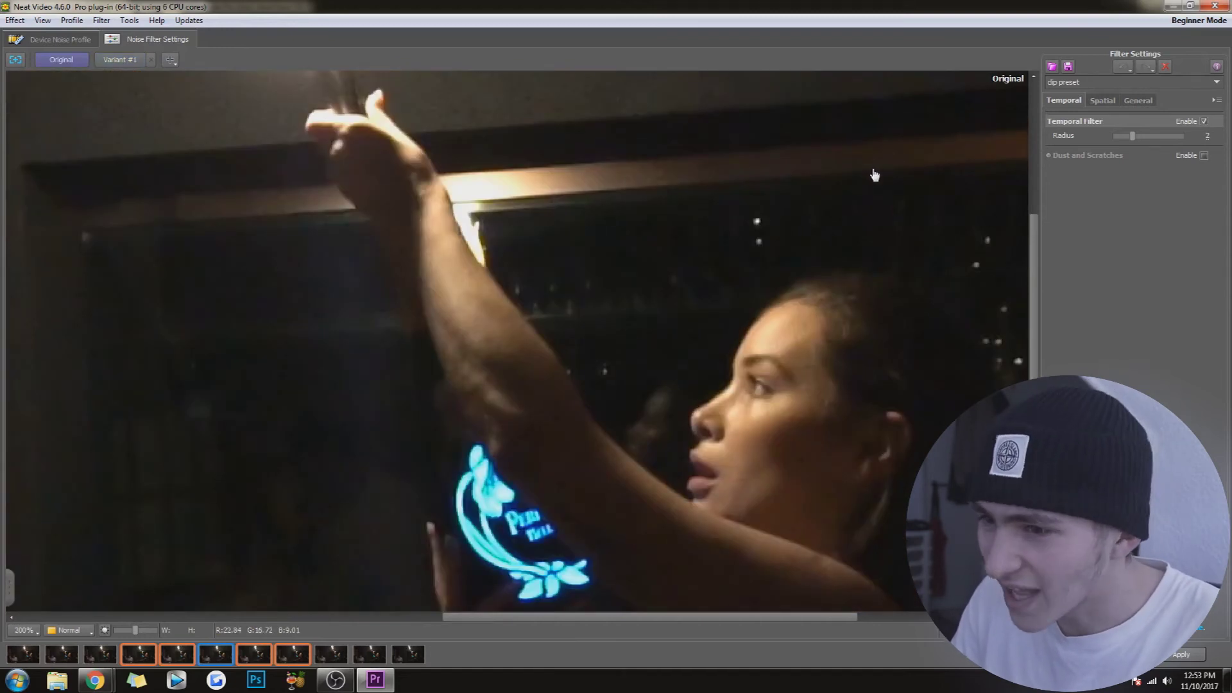
pyautogui.press('Tab')
pyautogui.press('Tab')
pyautogui.press('Tab')
pyautogui.press('Tab')
pyautogui.press('Tab')
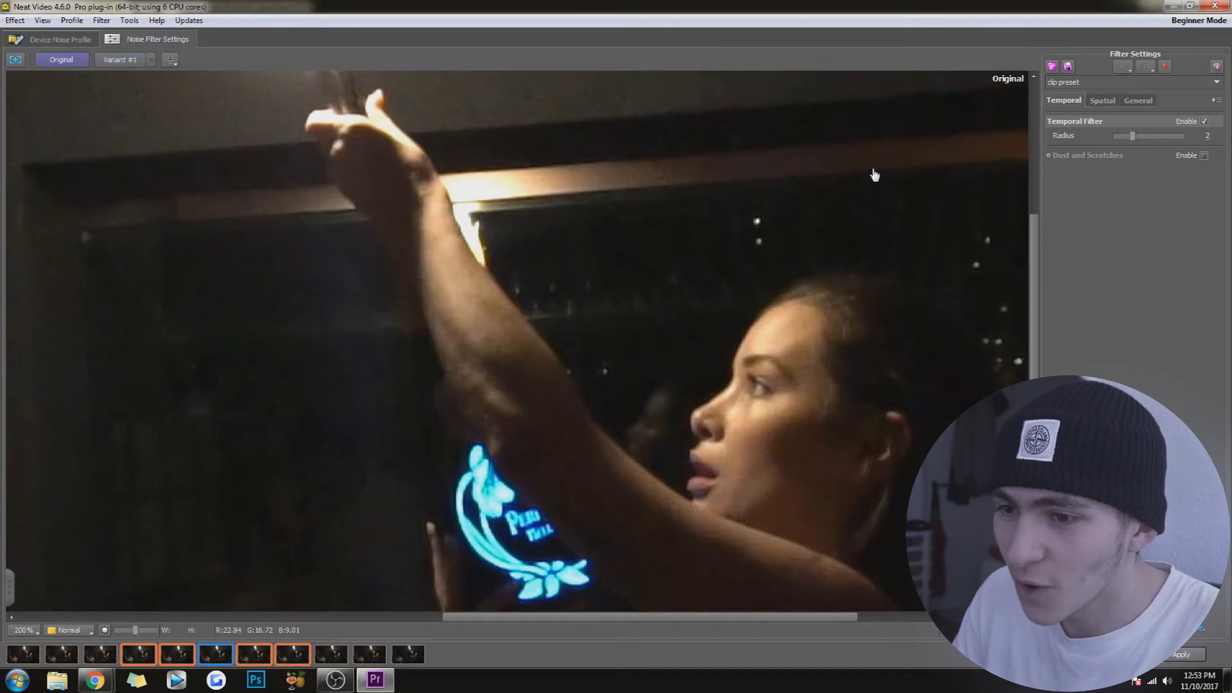
# Examine the filtered result at 300% on the dark wall and around the sparkler
pyautogui.scroll(-5, 457, 179)
pyautogui.scroll(4, 681, 263)
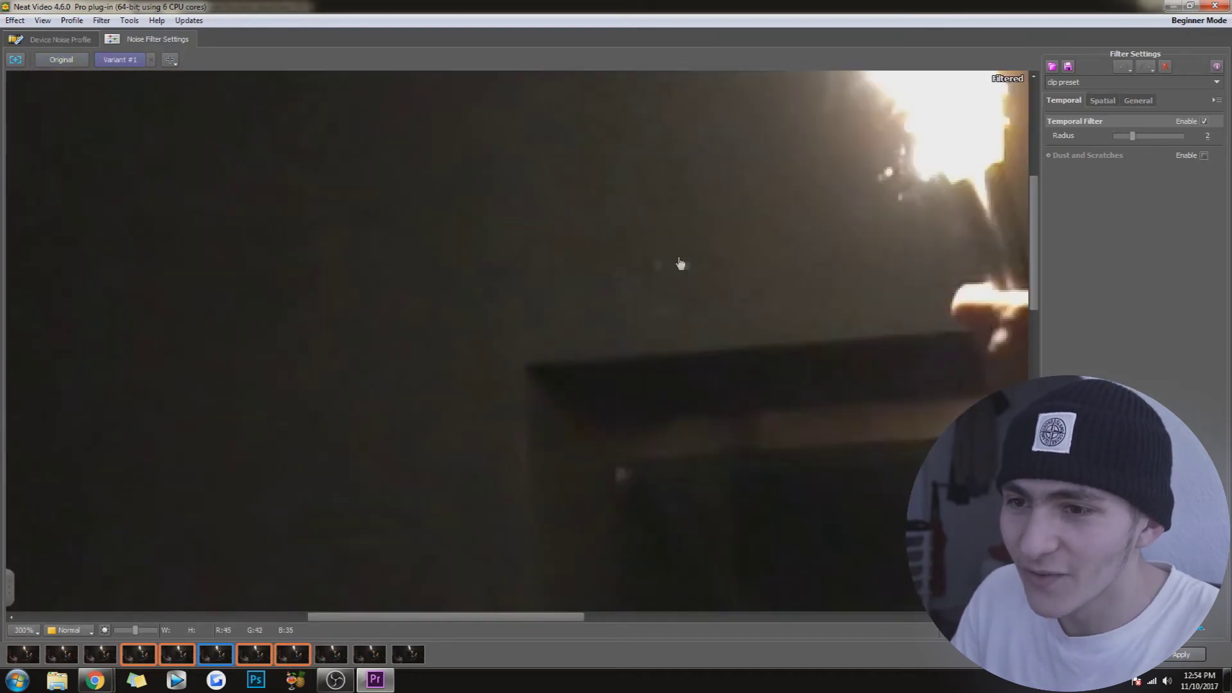
pyautogui.scroll(-2, 799, 192)
pyautogui.scroll(2, 813, 115)
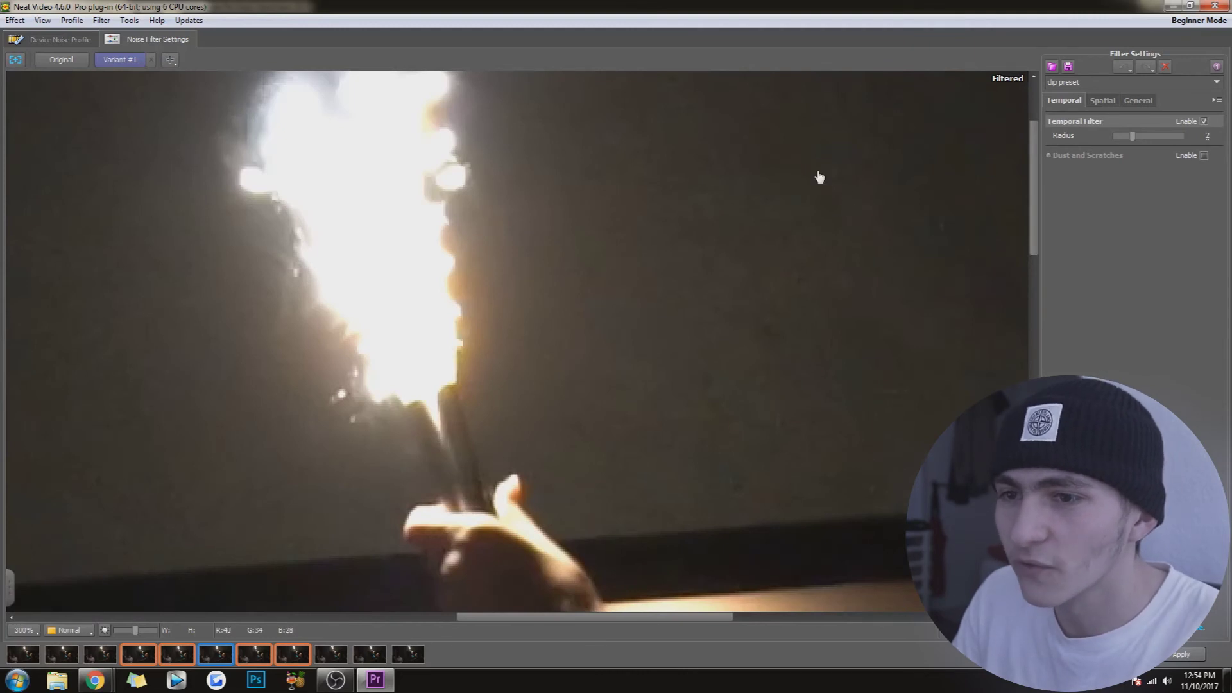
# Compare the original and filtered versions at 300% on the dark wall beside the sparkler
pyautogui.press('Tab')
pyautogui.press('Tab')
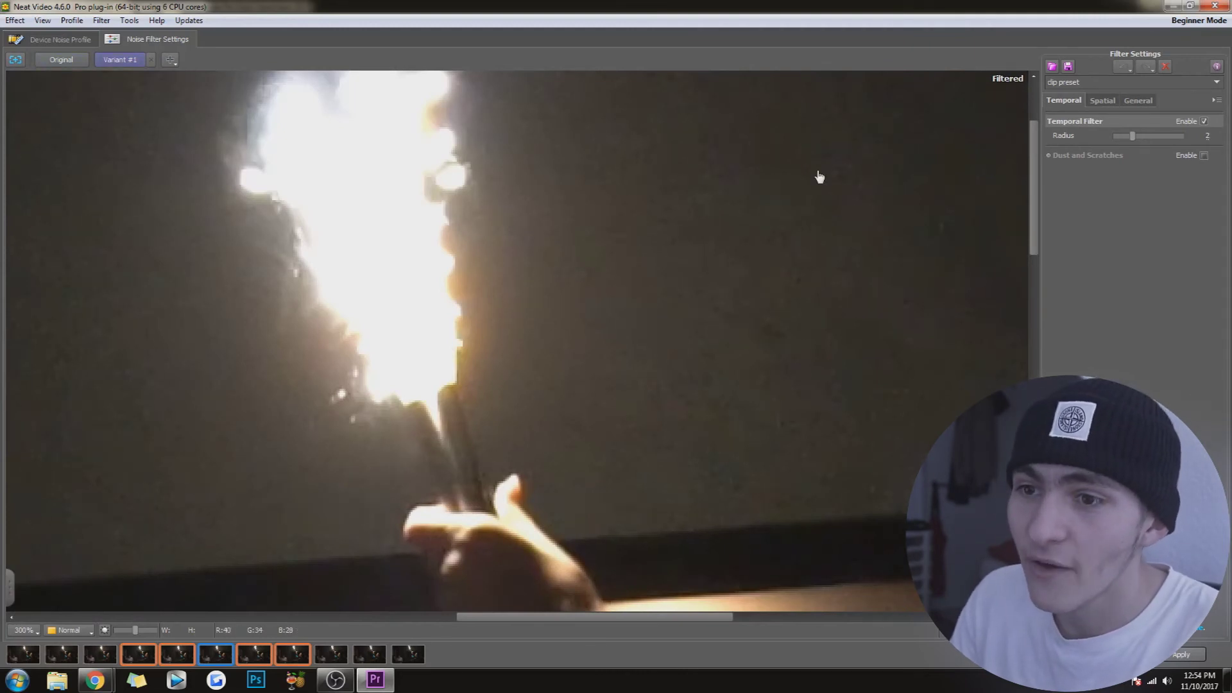
pyautogui.press('Tab')
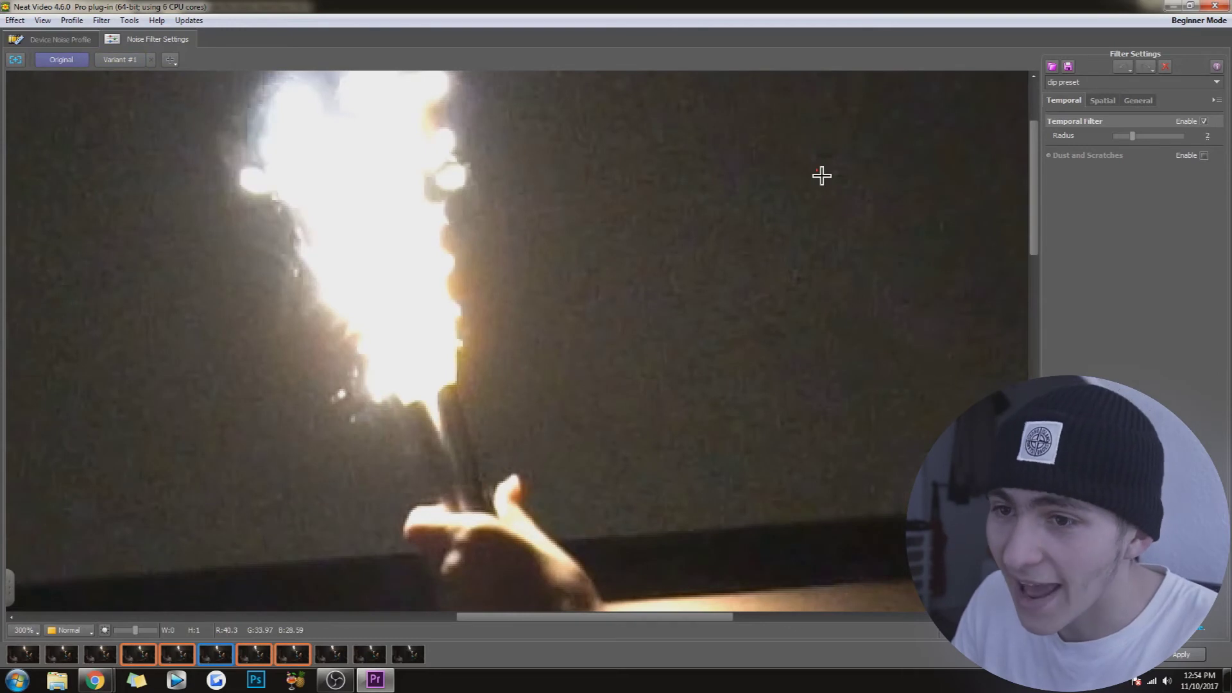
pyautogui.press('Tab')
# Compare the original and filtered versions at up to 400% on the face and shirt of the man in the background
pyautogui.scroll(-4, 814, 169)
pyautogui.scroll(1, 350, 391)
pyautogui.scroll(1, 350, 391)
pyautogui.scroll(2, 349, 391)
pyautogui.scroll(-1, 250, 360)
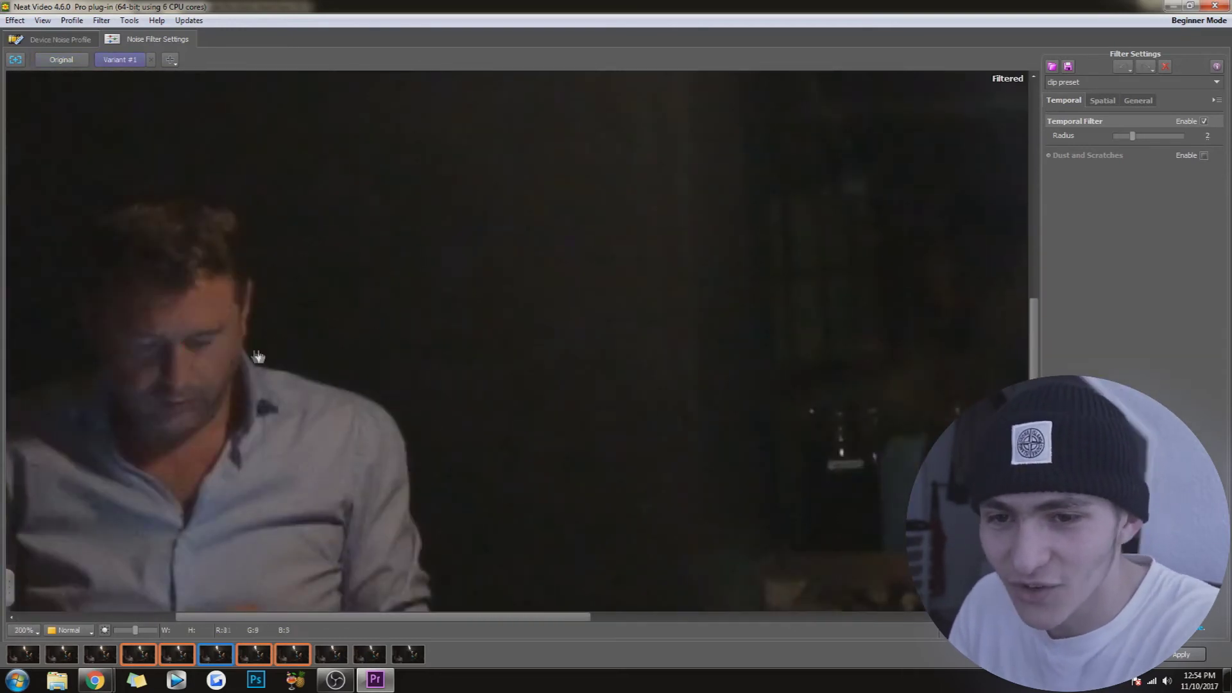
pyautogui.press('Tab')
pyautogui.press('Tab')
pyautogui.scroll(2, 192, 379)
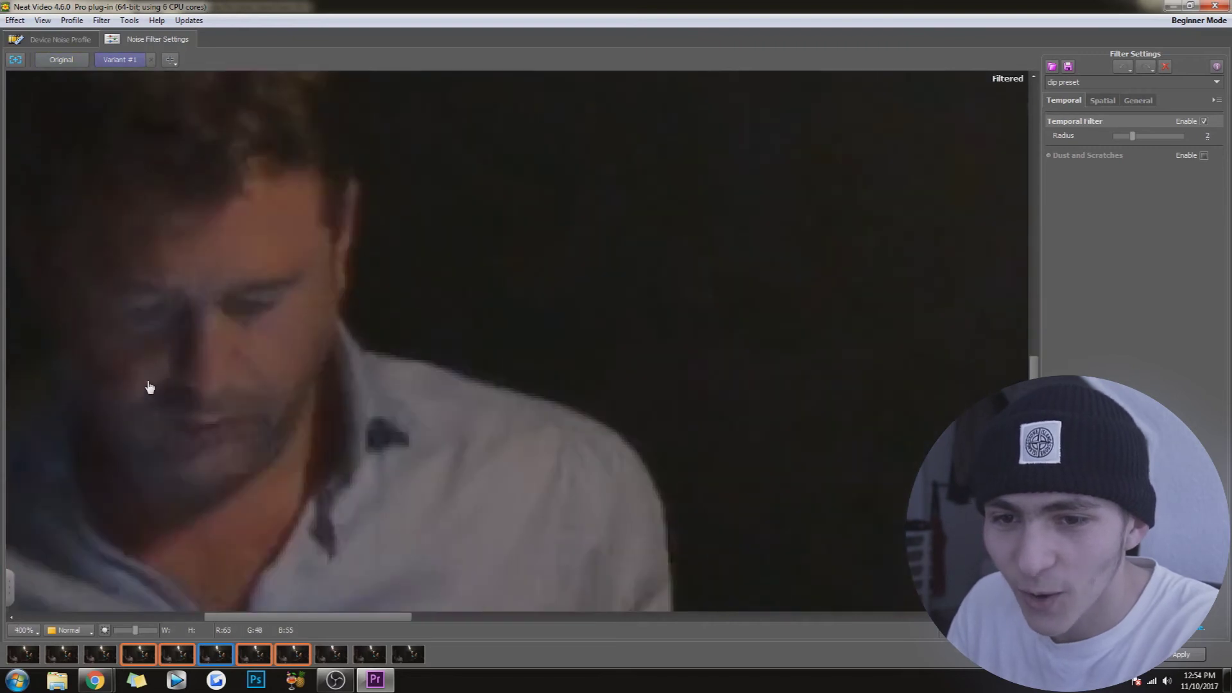
pyautogui.press('Tab')
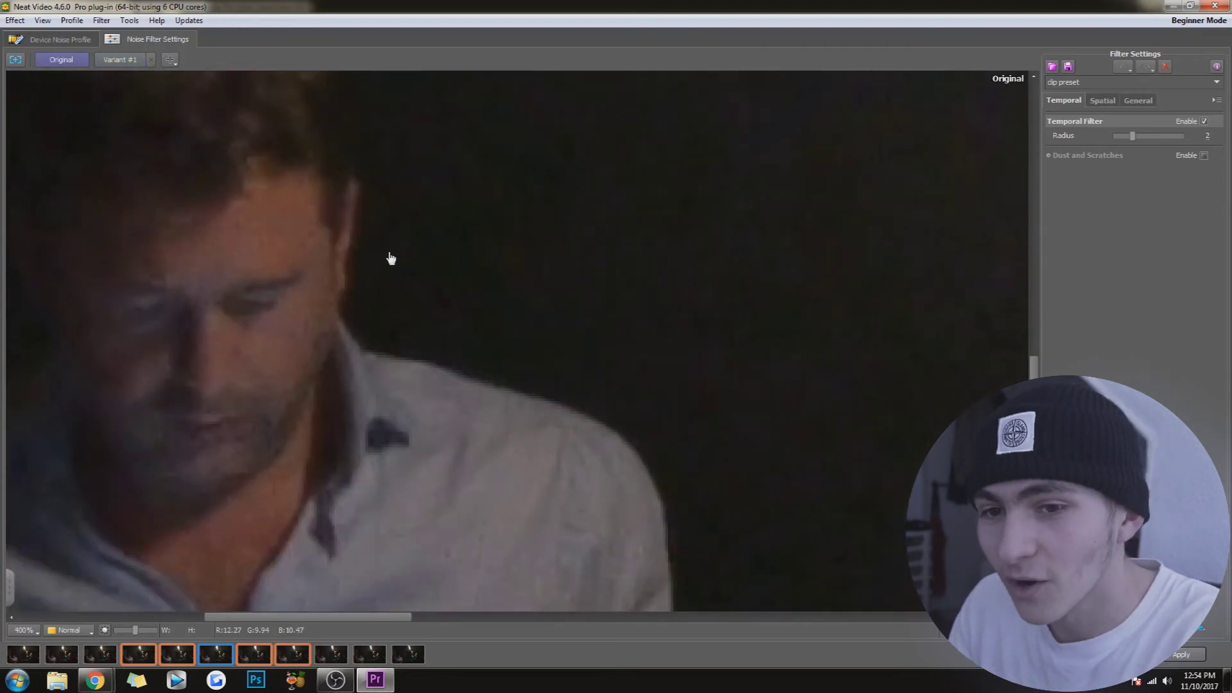
pyautogui.press('Tab')
pyautogui.press('Tab')
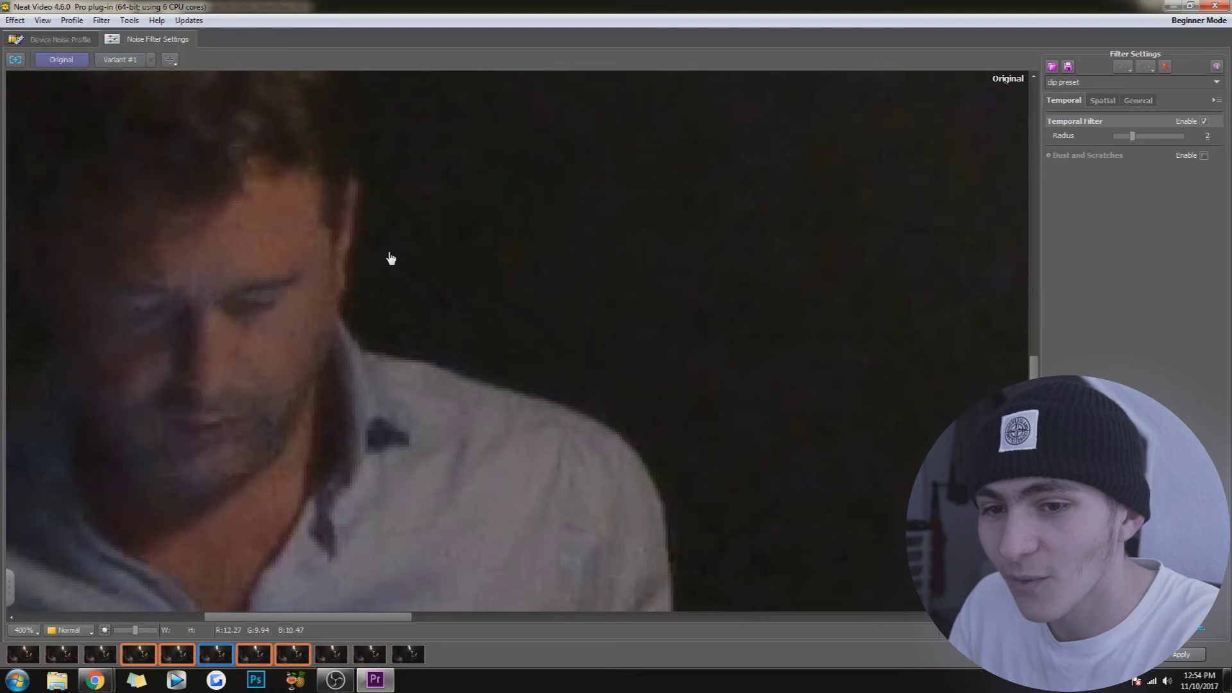
pyautogui.press('Tab')
pyautogui.scroll(-3, 393, 259)
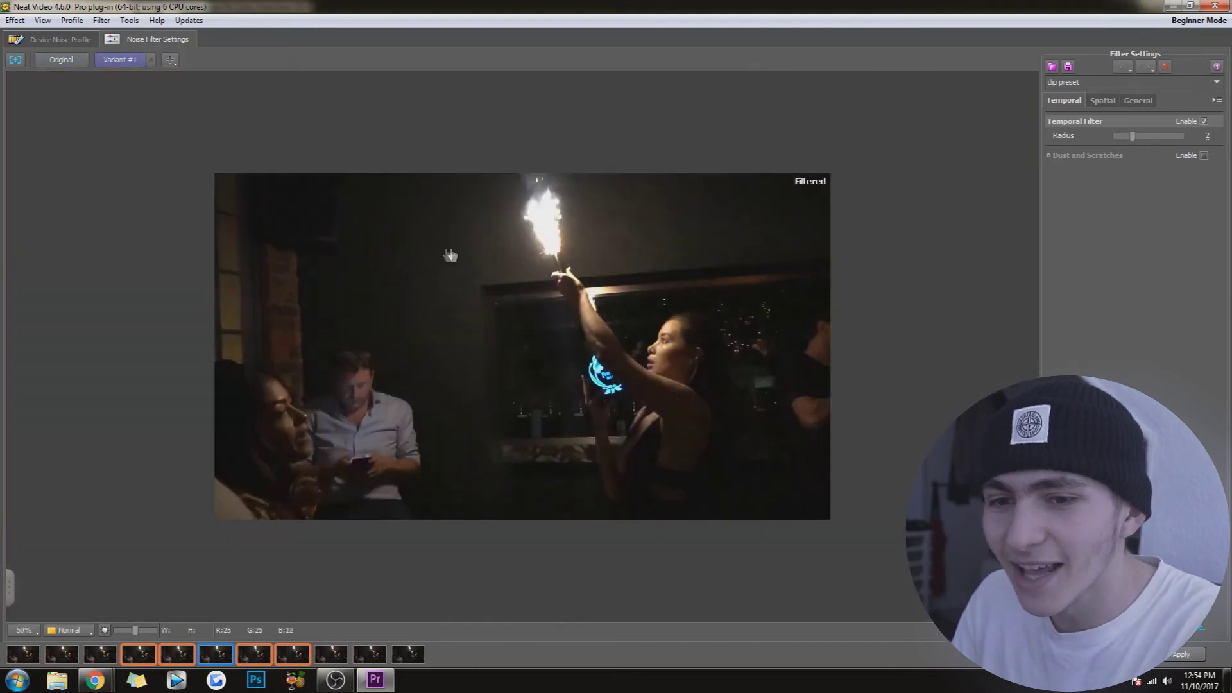
pyautogui.scroll(3, 775, 315)
pyautogui.scroll(-3, 783, 316)
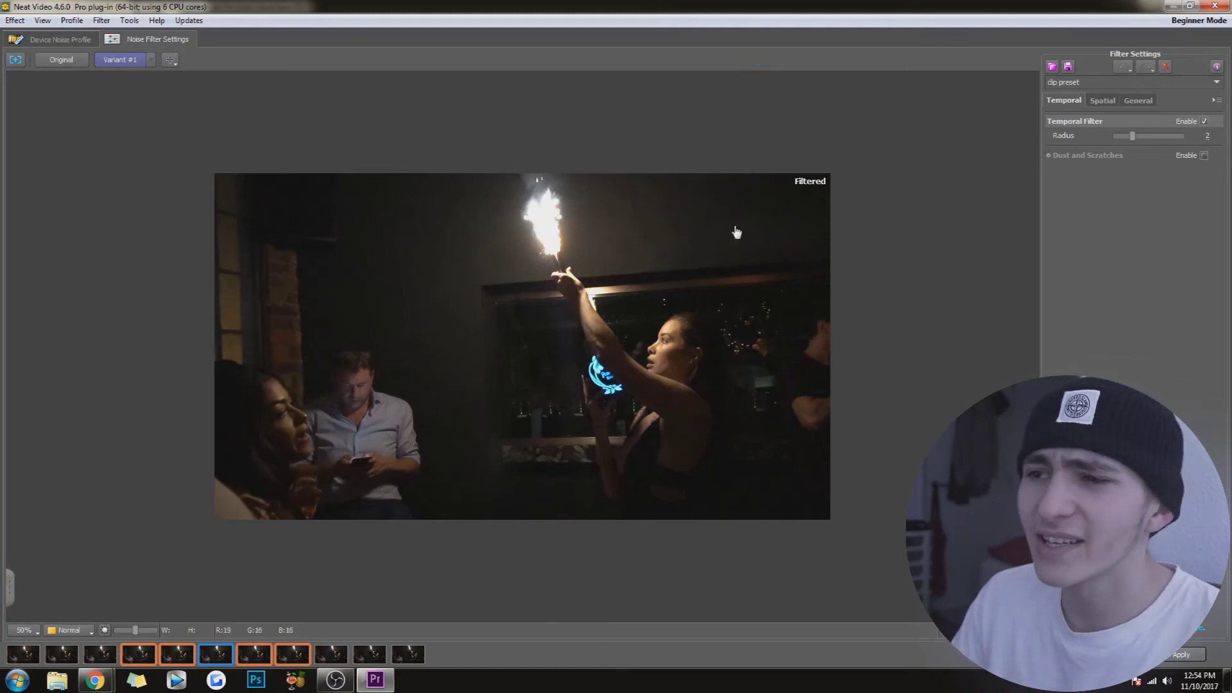
pyautogui.scroll(1, 632, 201)
pyautogui.scroll(-1, 632, 196)
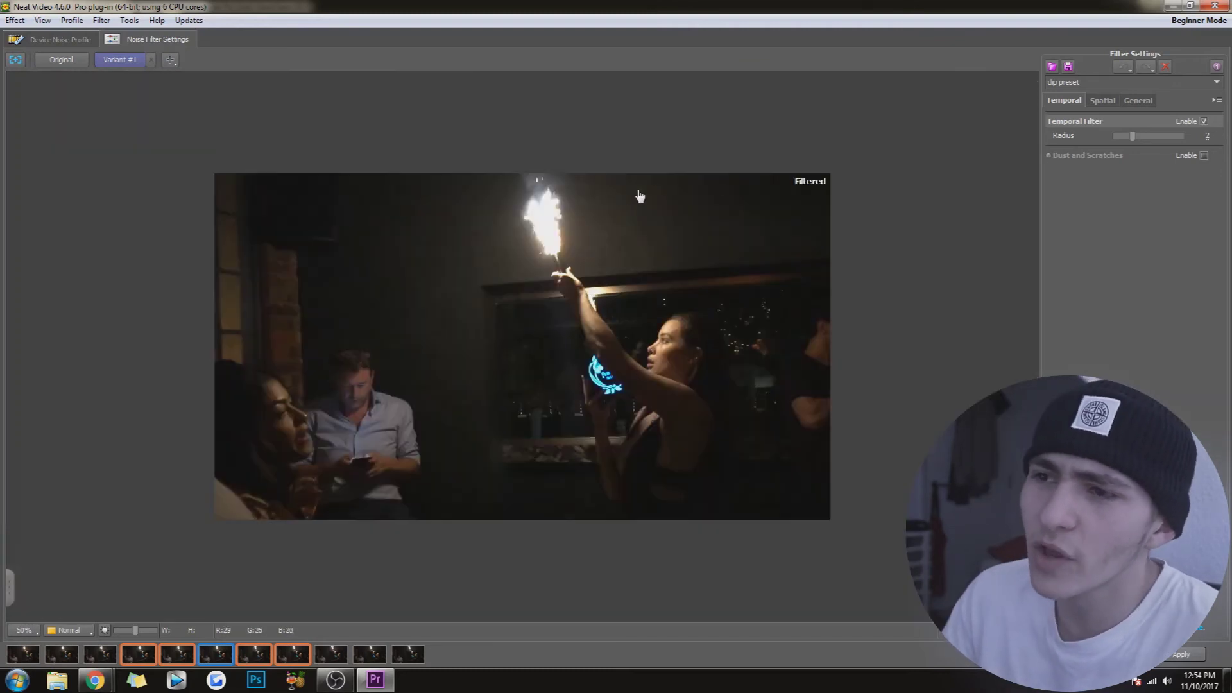
# Try temporal filter radii of 5, 3 and 2, and settle on a radius of 5
pyautogui.moveTo(1134, 136); pyautogui.dragTo(1181, 136)
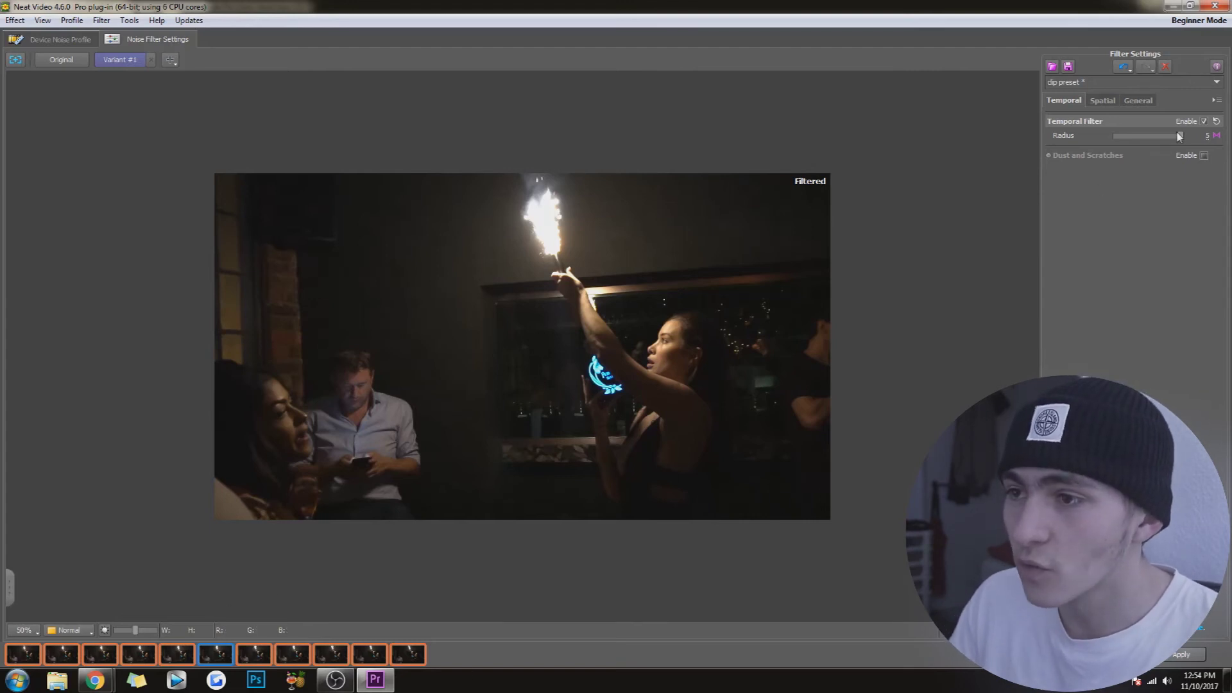
pyautogui.moveTo(1180, 136); pyautogui.dragTo(1149, 137)
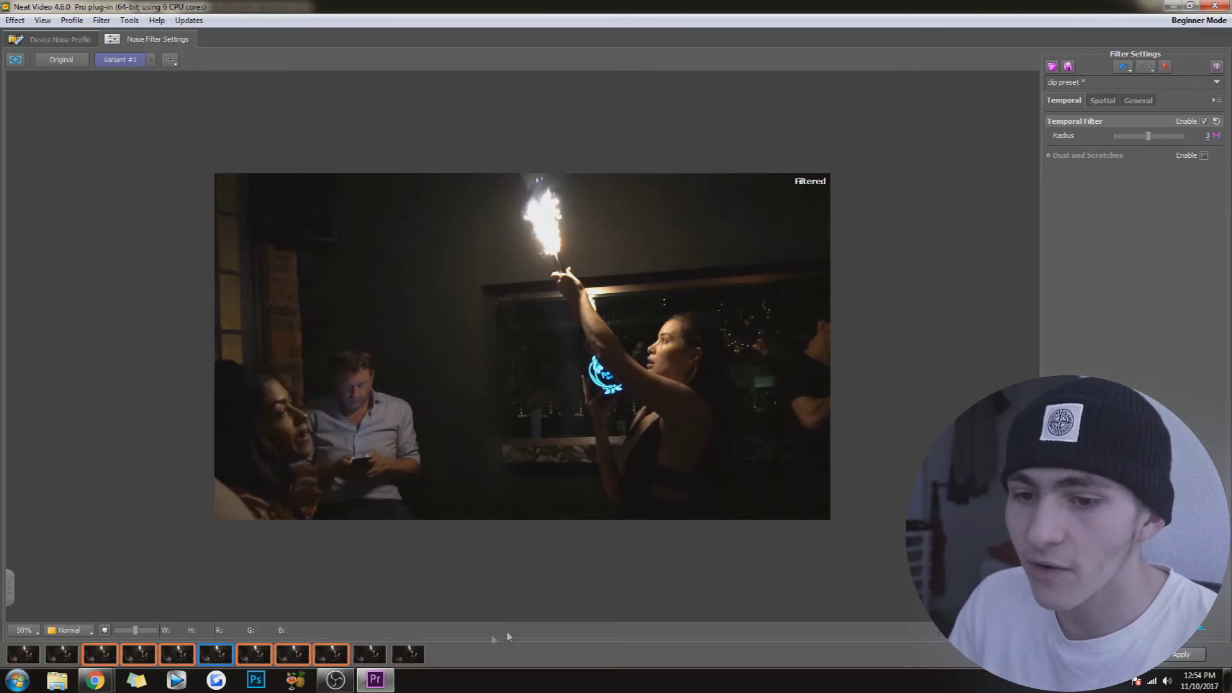
pyautogui.moveTo(1148, 137); pyautogui.dragTo(1133, 137)
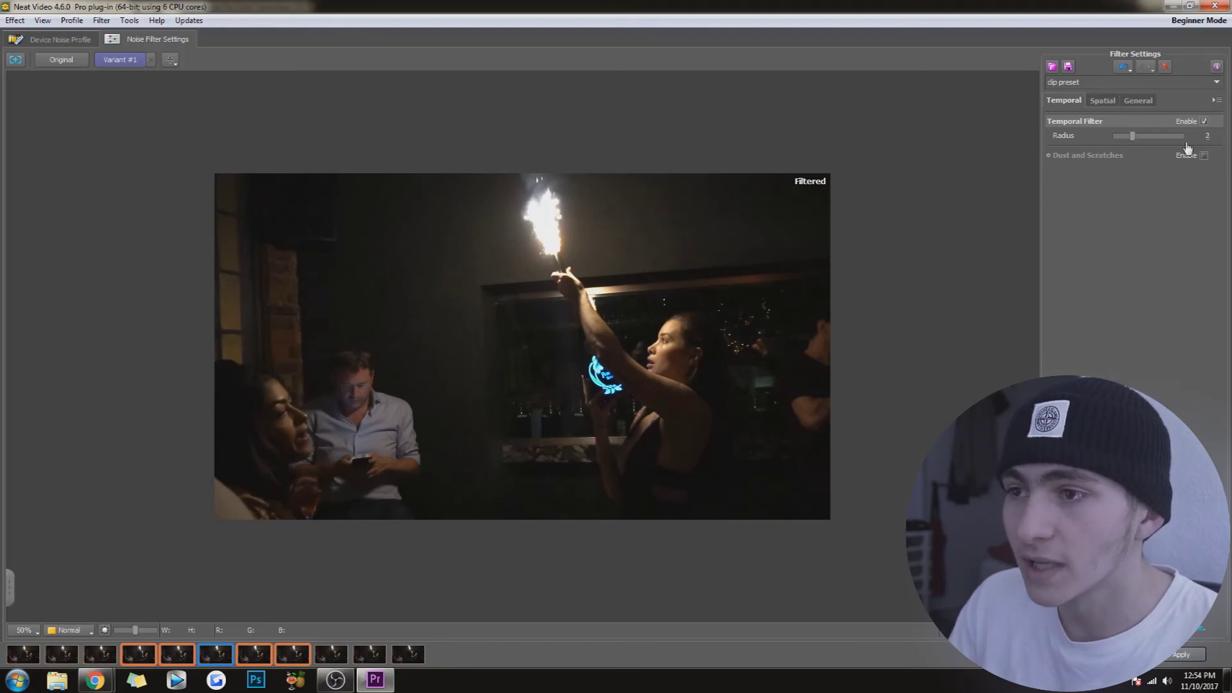
pyautogui.moveTo(1132, 136); pyautogui.dragTo(1180, 136)
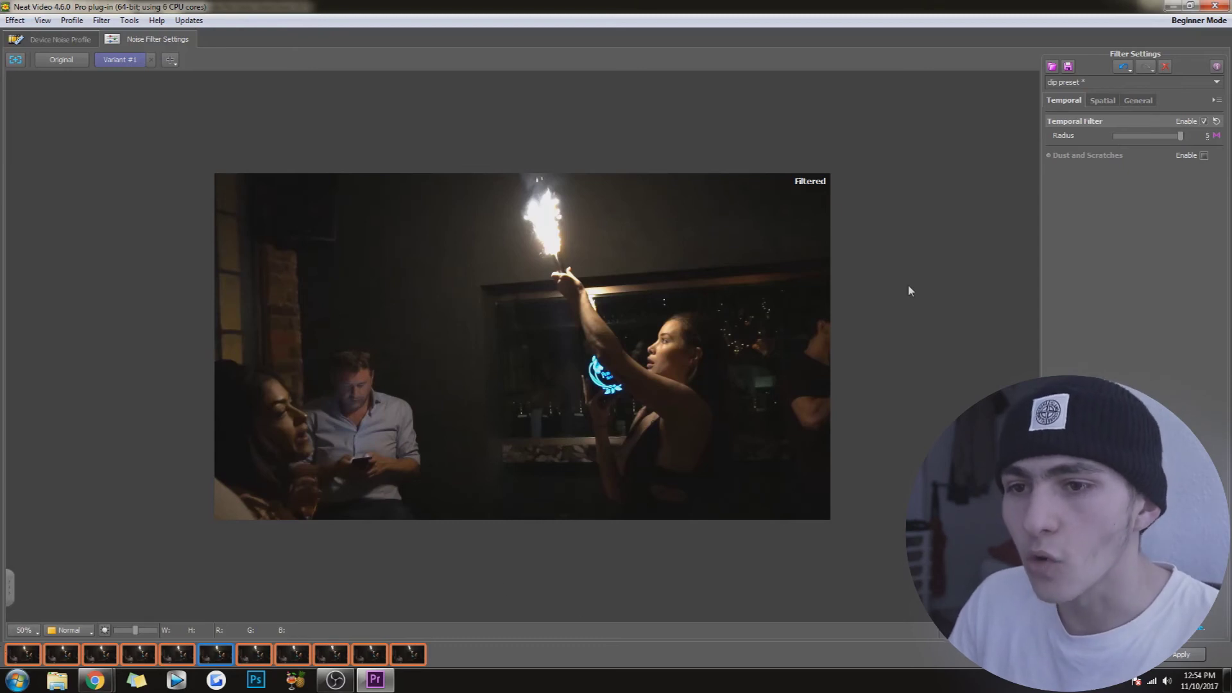
# Compare the original and filtered frame at 100% around the sparkler and the woman with the filter radius of 5
pyautogui.scroll(1, 793, 174)
pyautogui.click(745, 236)
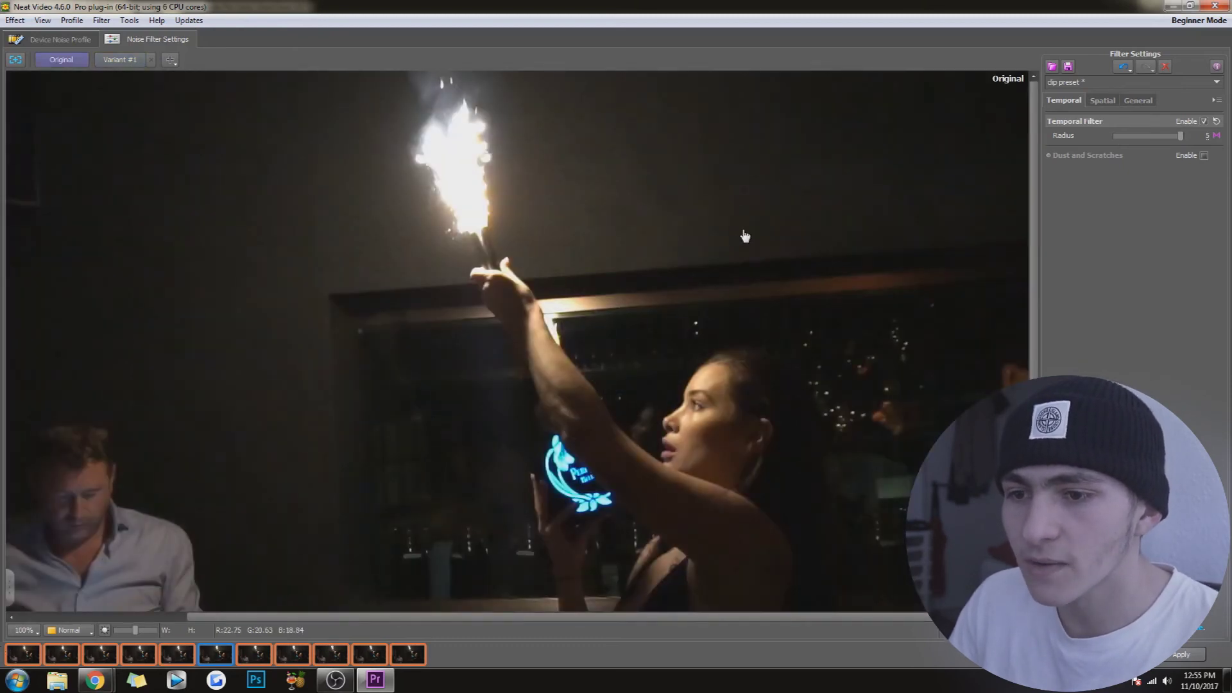
pyautogui.click(745, 237)
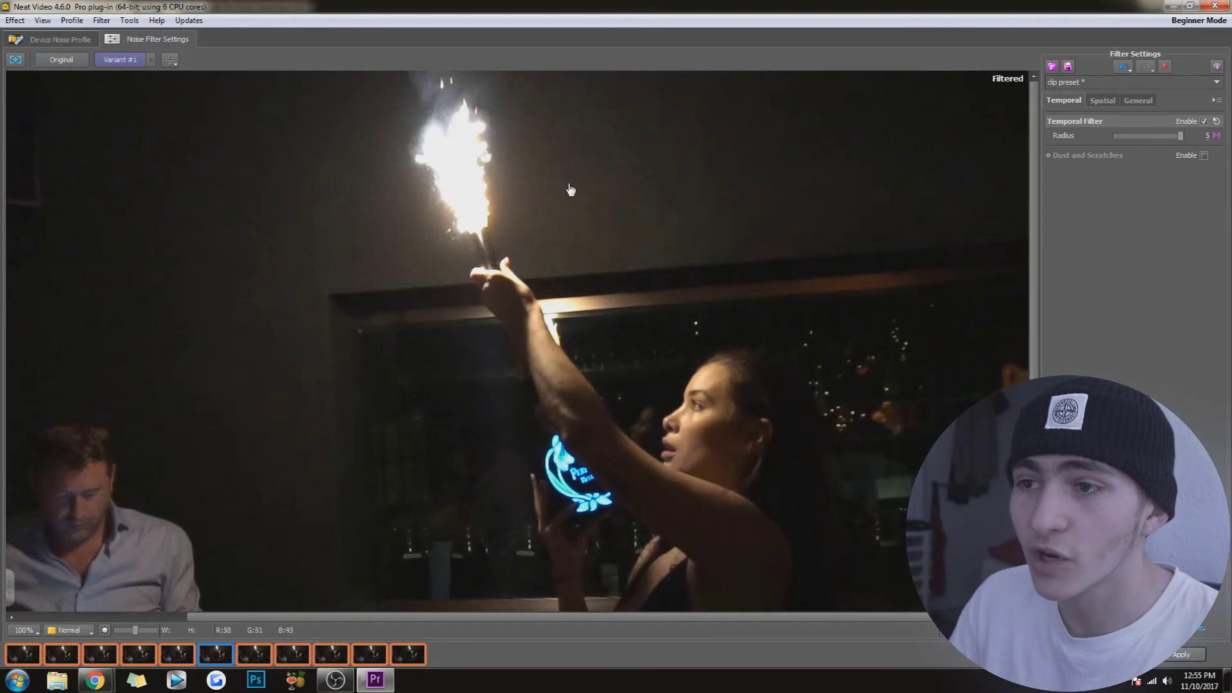
pyautogui.scroll(-1, 712, 177)
pyautogui.scroll(2, 571, 189)
pyautogui.scroll(-1, 638, 193)
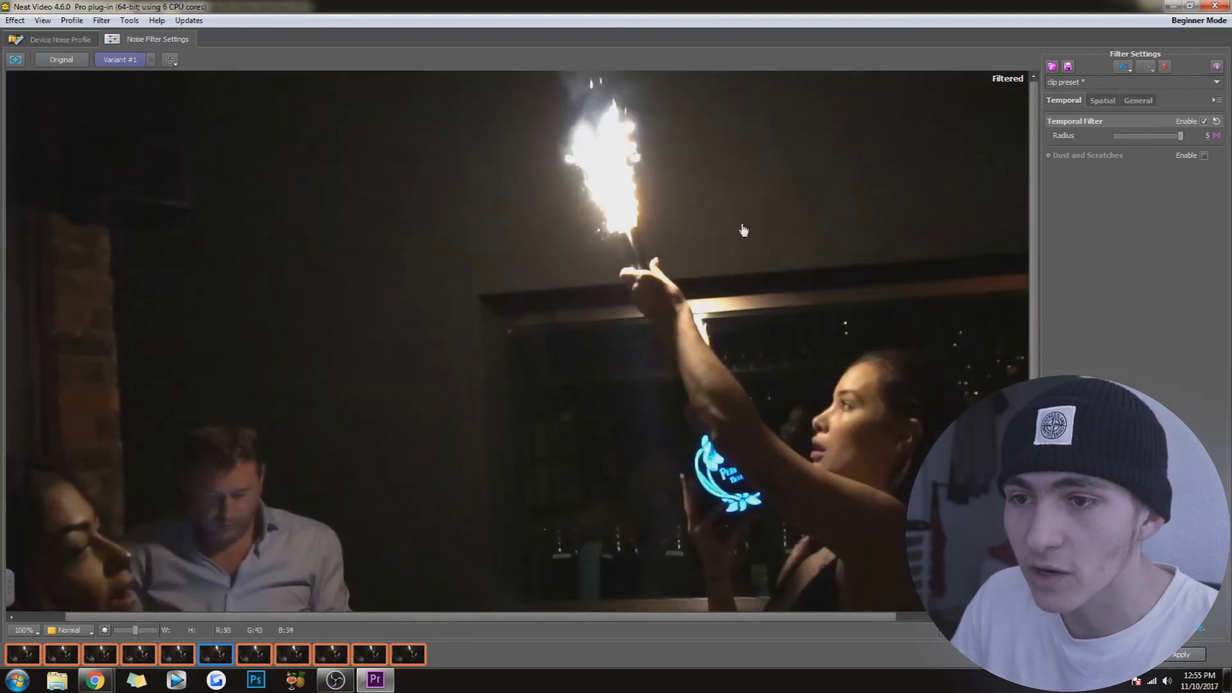
# Preview the filter in an area about 100 by 49 pixels on the wall beside the sparkler, and clear the selection
pyautogui.moveTo(758, 172); pyautogui.dragTo(692, 205)
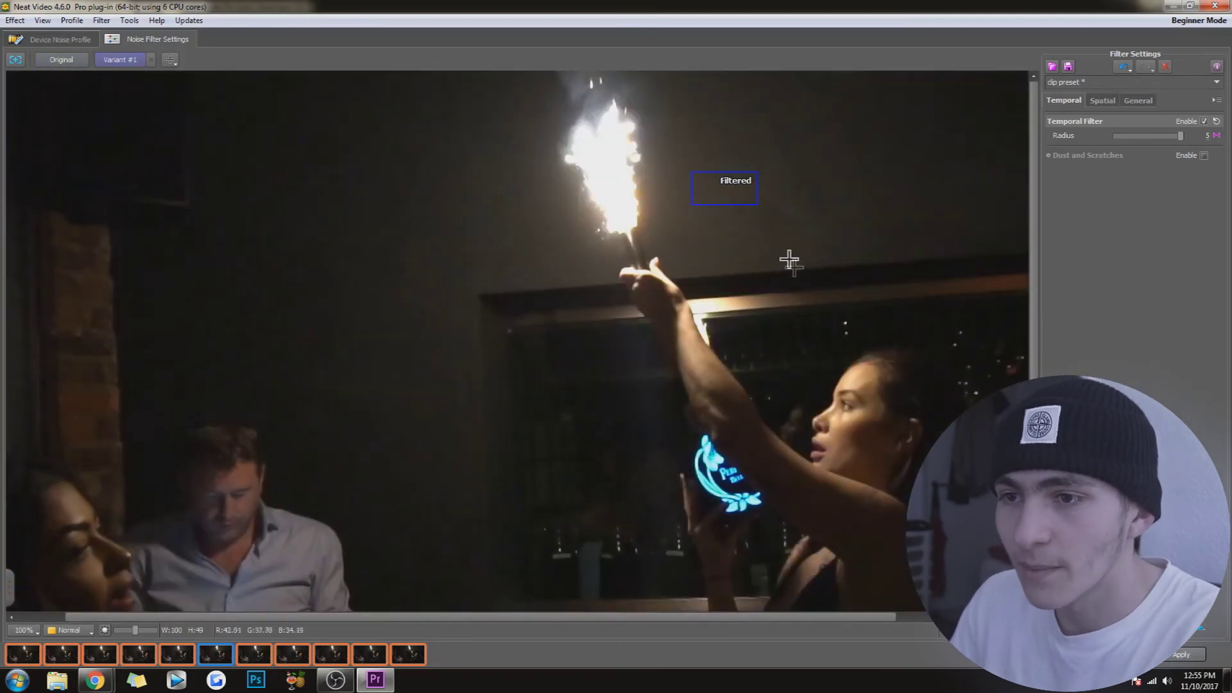
pyautogui.click(796, 179)
pyautogui.click(761, 278)
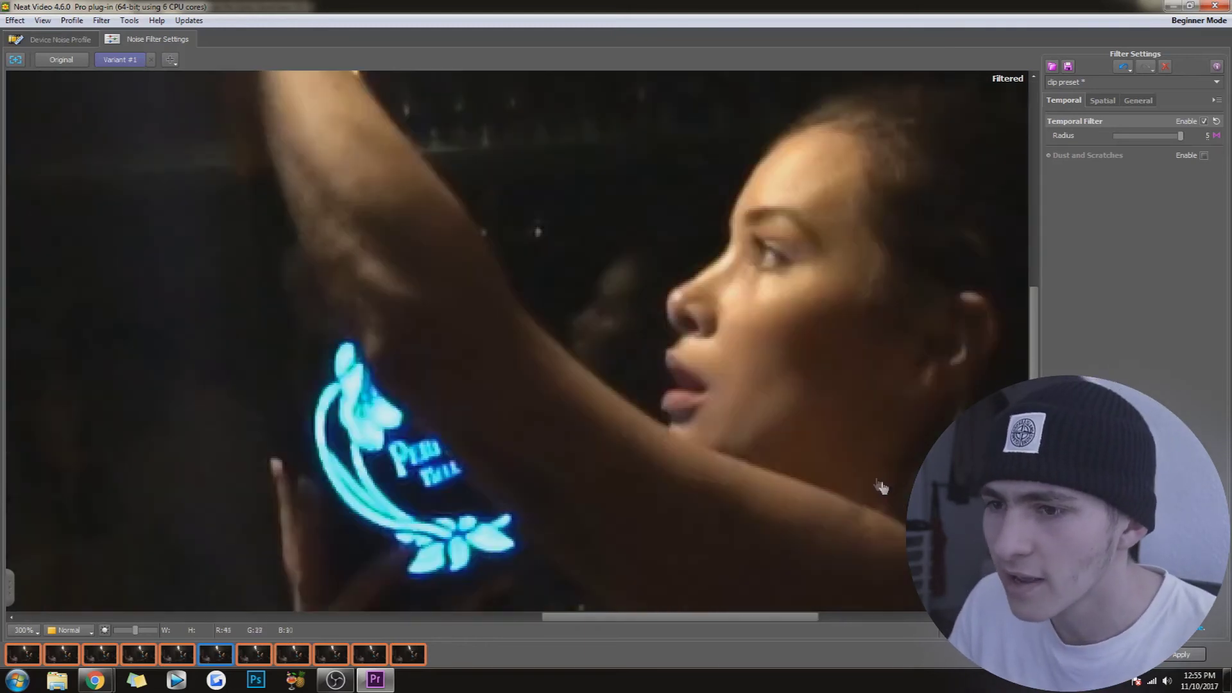
# Compare the original and filtered versions at 300% on the woman's face, raised arm and the glowing bottle label
pyautogui.scroll(2, 885, 485)
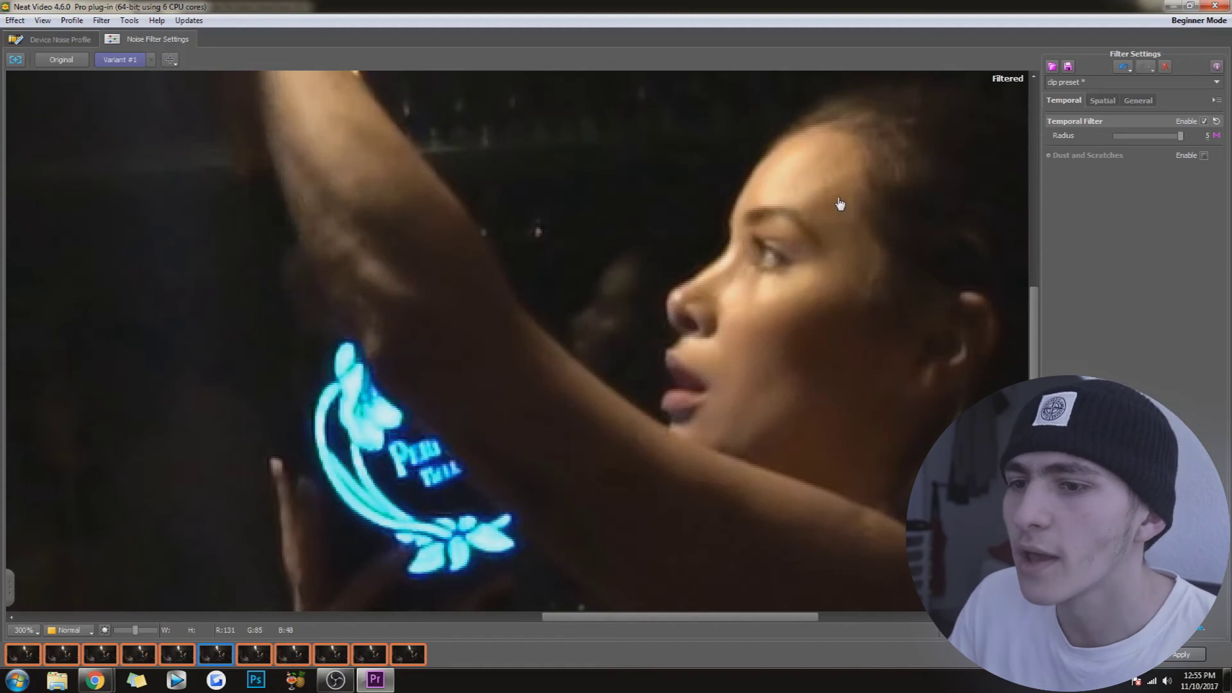
pyautogui.press('1')
pyautogui.press('2')
pyautogui.press('1')
pyautogui.scroll(-2, 840, 204)
pyautogui.press('2')
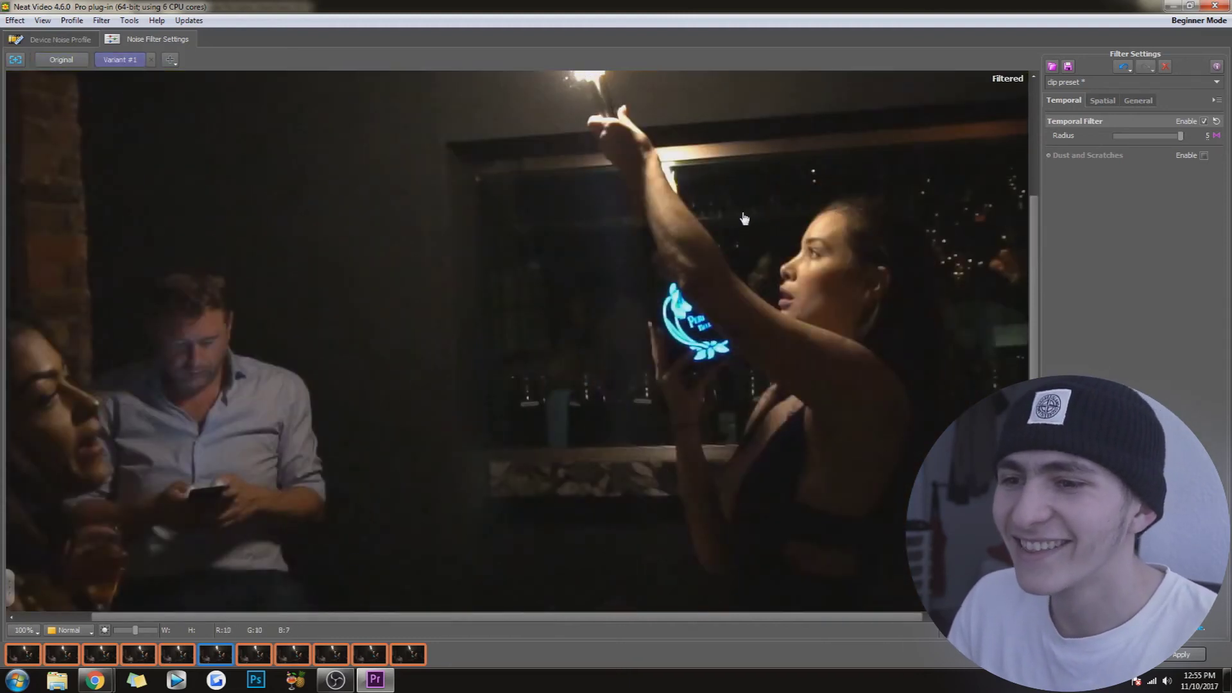
# Apply the noise filter settings to the Blue Bottle Sparkler clip and return the playhead to the sequence start
pyautogui.scroll(-1, 770, 206)
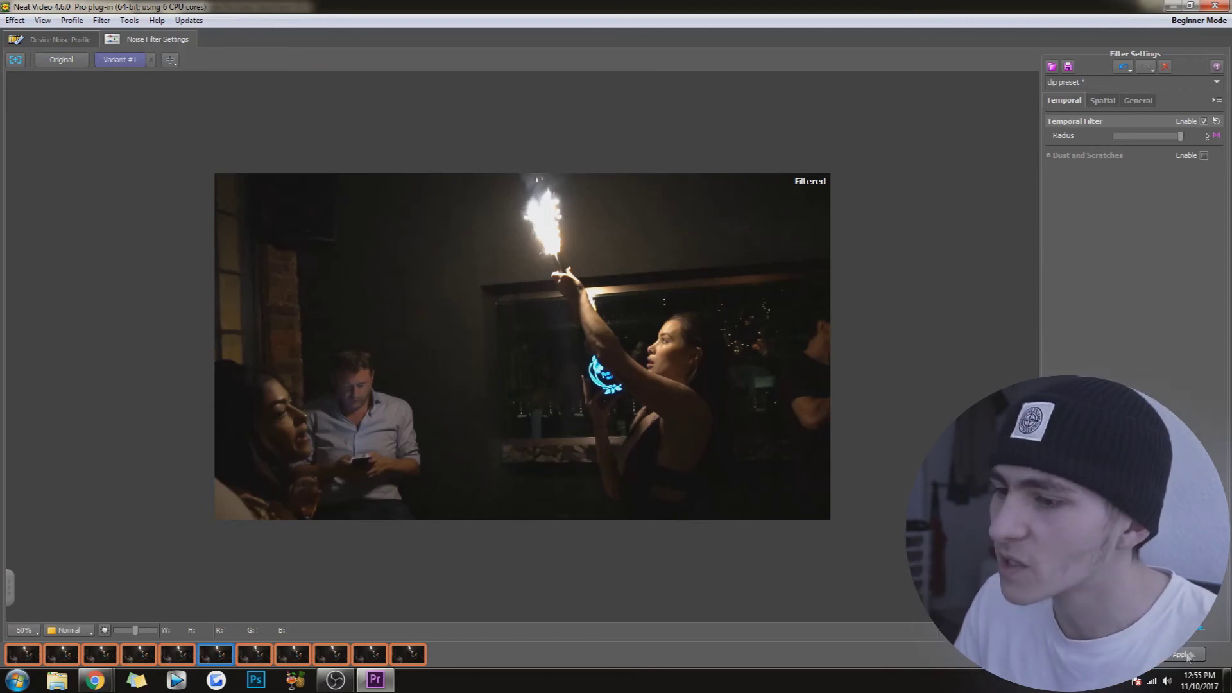
pyautogui.click(1188, 656)
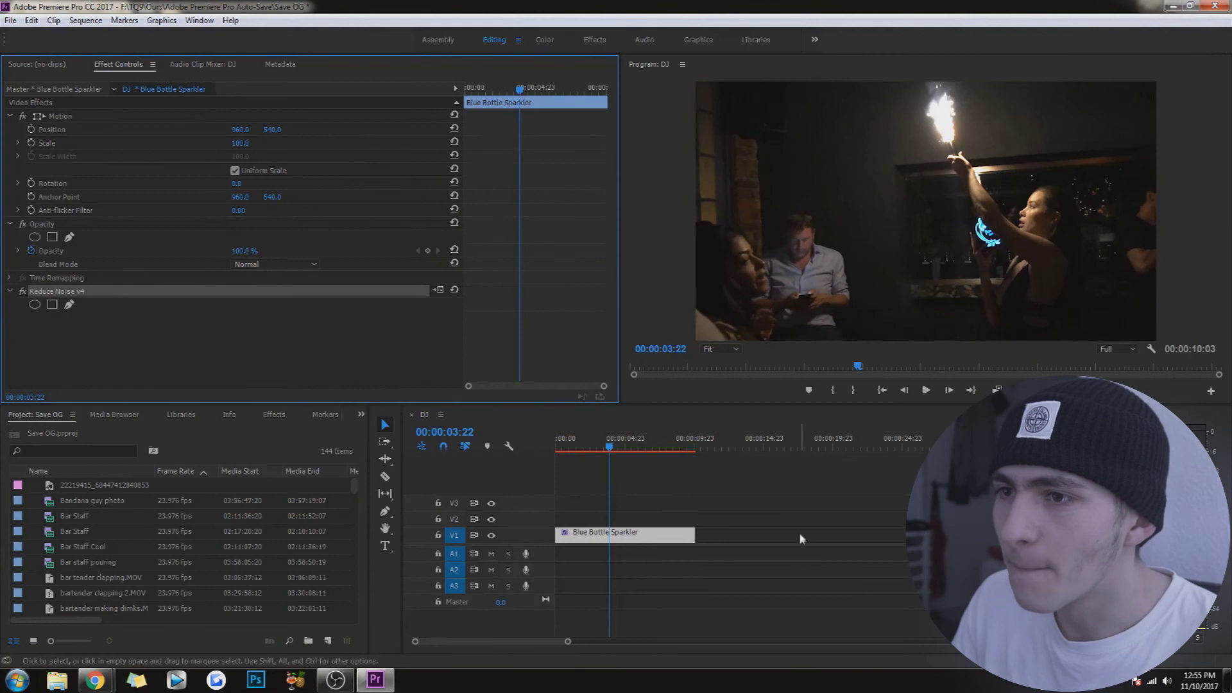
pyautogui.click(803, 568)
pyautogui.click(625, 534)
pyautogui.press('Home')
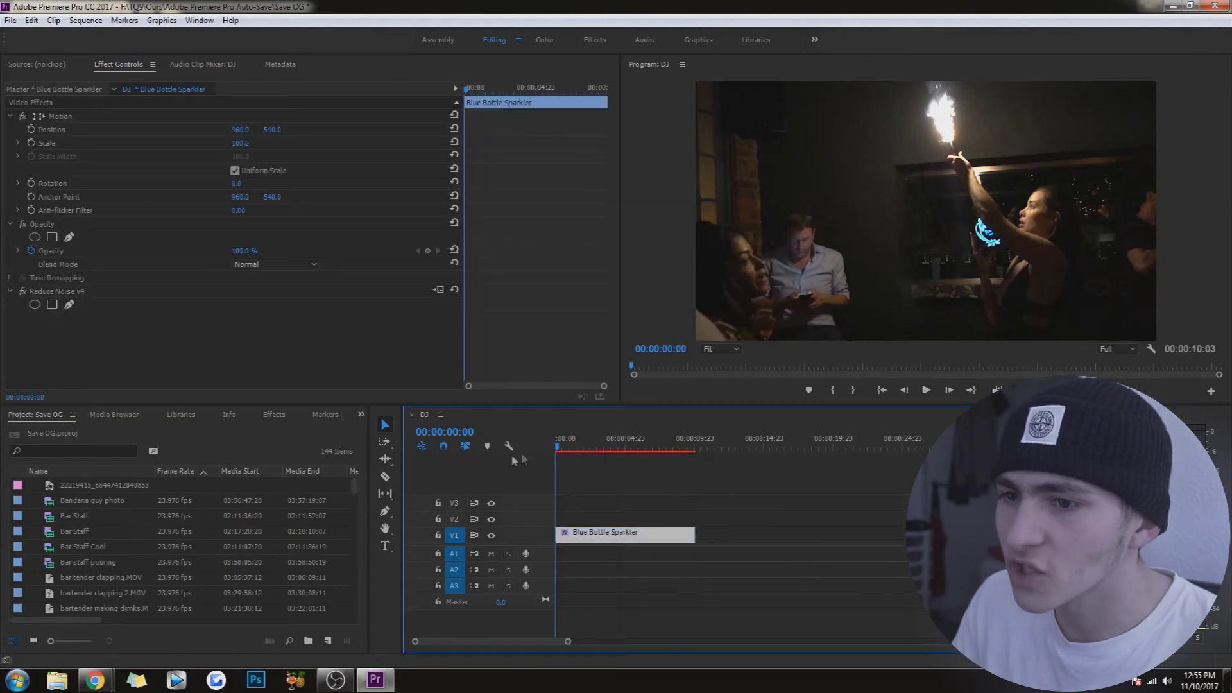
# Scrub through the Blue Bottle Sparkler clip from the start to examine the denoised footage
pyautogui.click(826, 515)
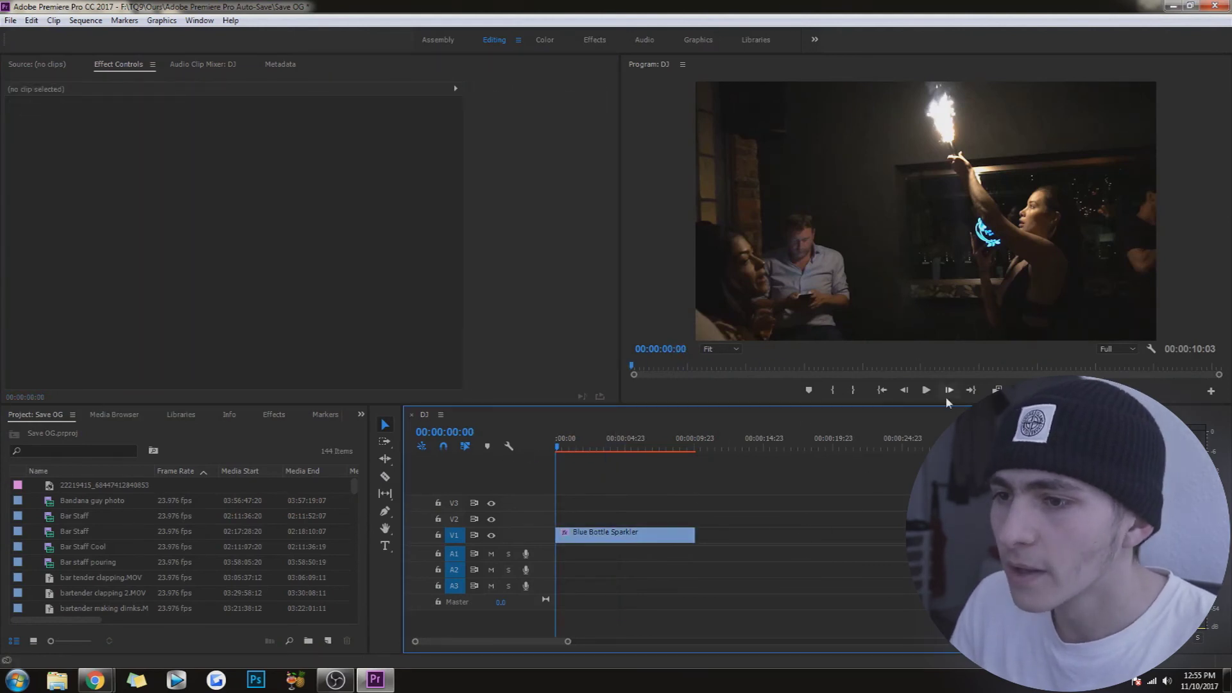
pyautogui.moveTo(558, 451); pyautogui.dragTo(671, 454)
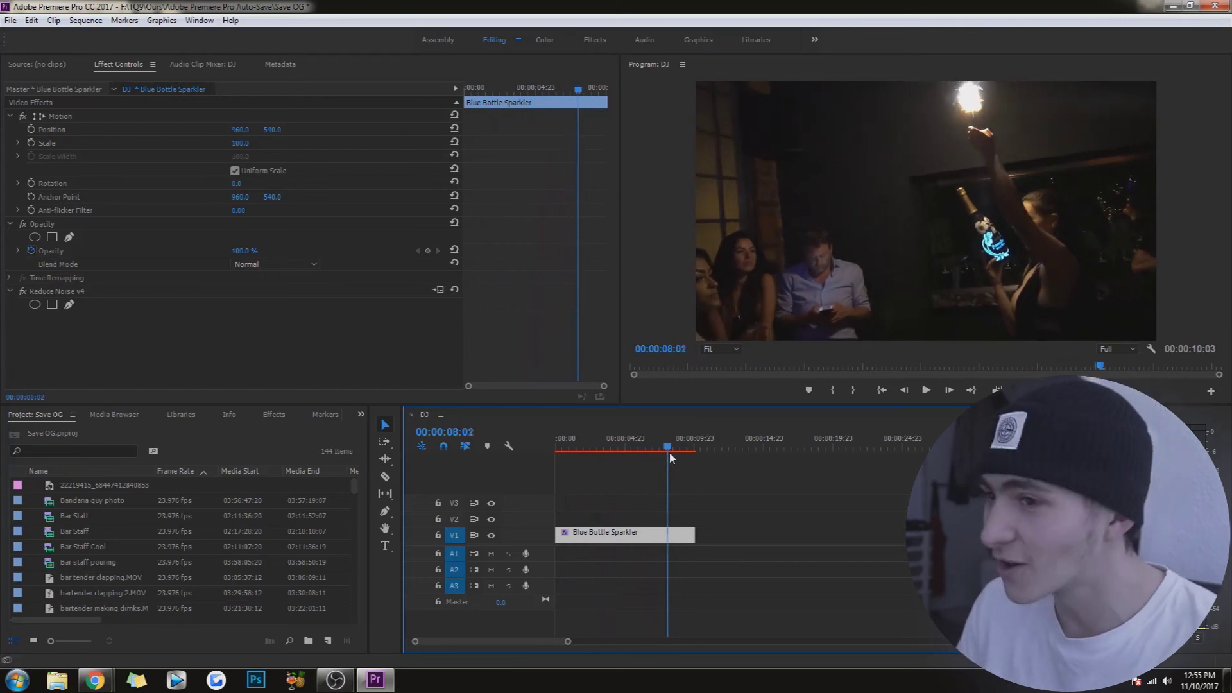
pyautogui.press('Home')
pyautogui.click(749, 464)
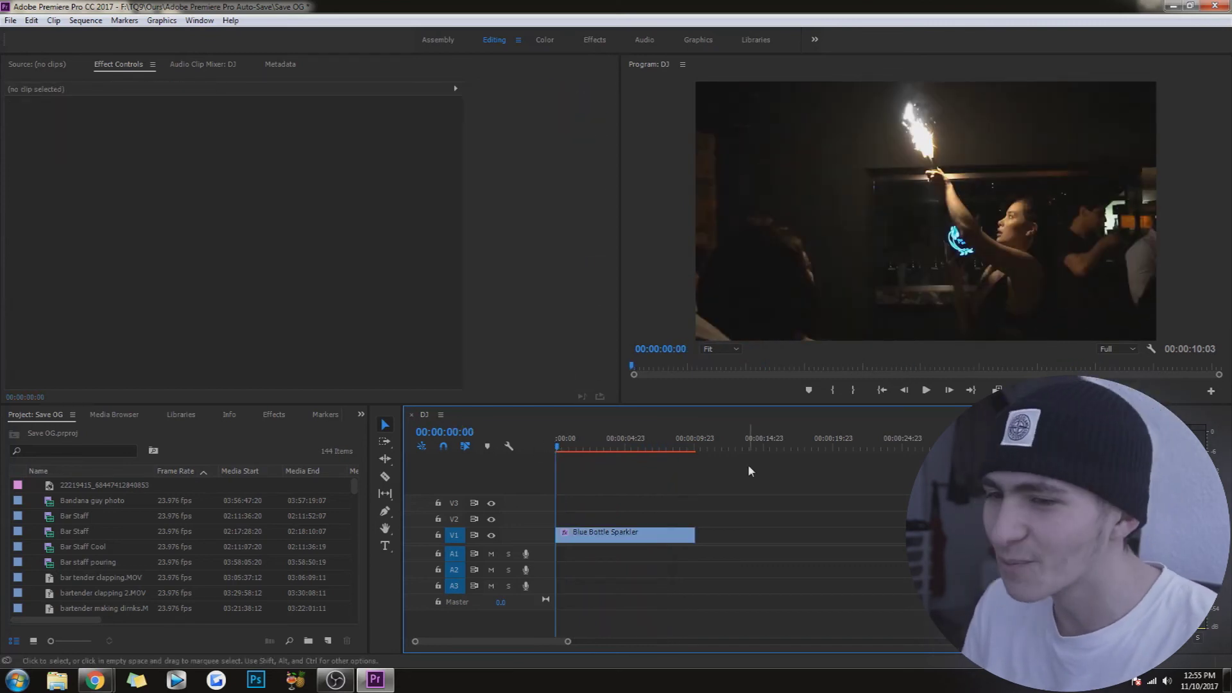
pyautogui.moveTo(561, 452); pyautogui.dragTo(603, 457)
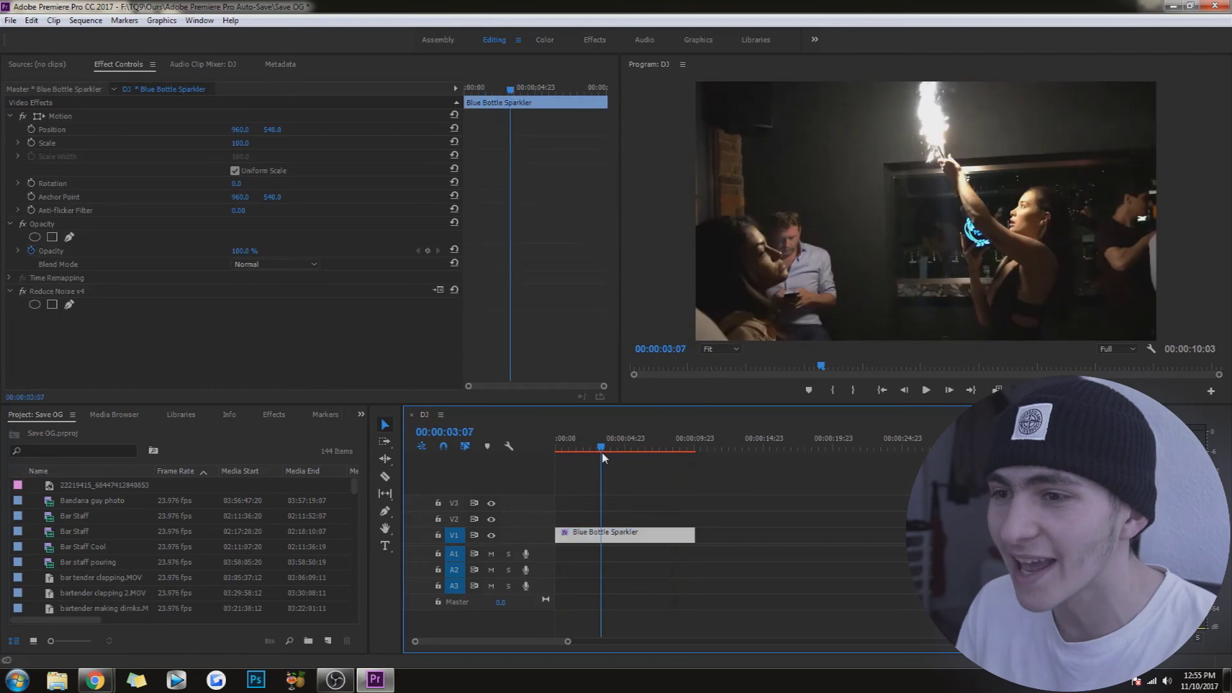